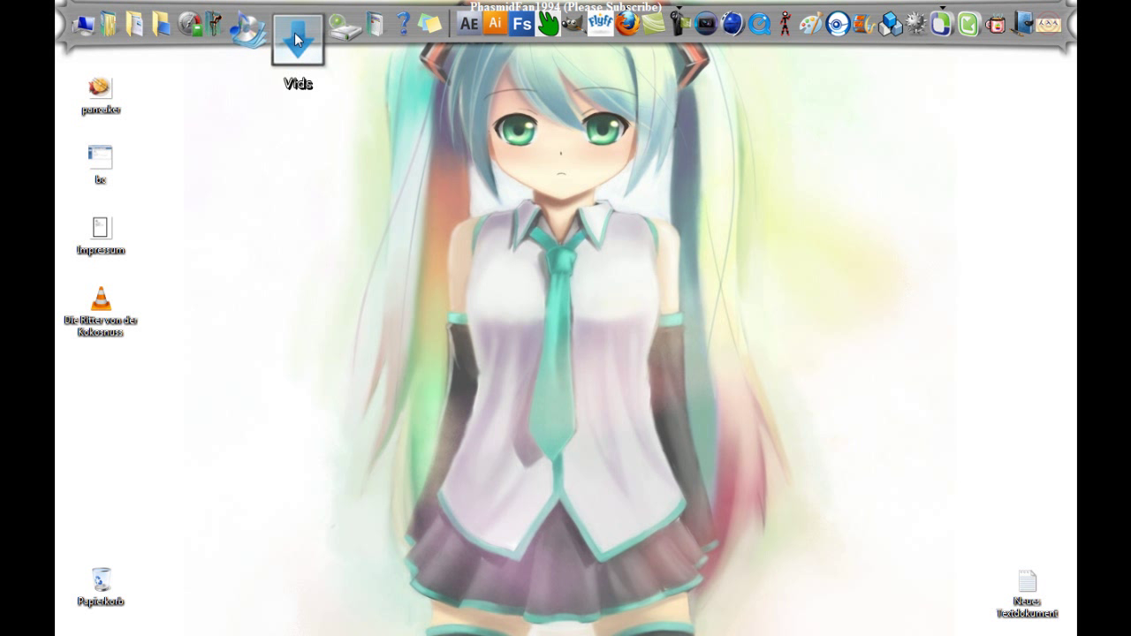
Open the Culture Beat folder inside the Lieder folder
{"action": "left_click", "coordinate": [296, 38]}
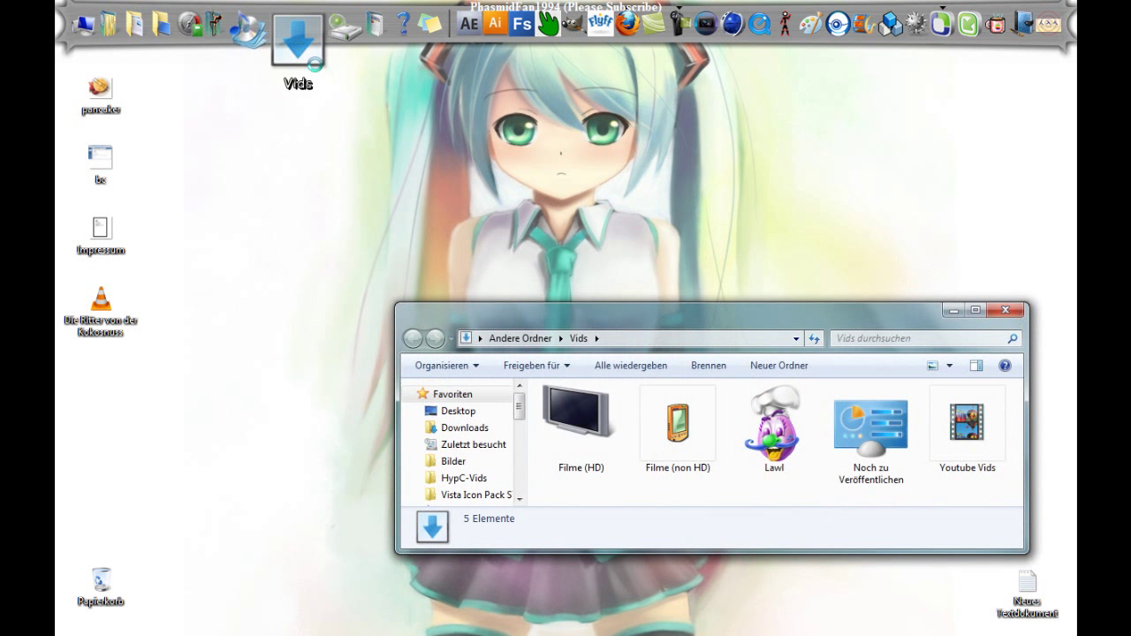
{"action": "left_click", "coordinate": [1005, 310]}
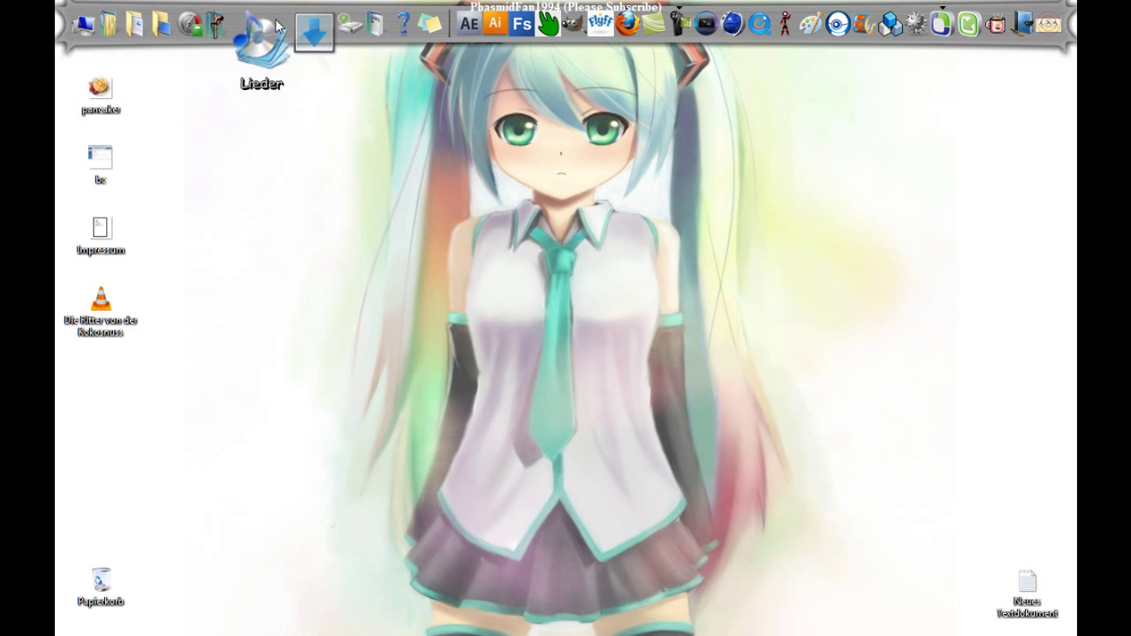
{"action": "left_click", "coordinate": [277, 29]}
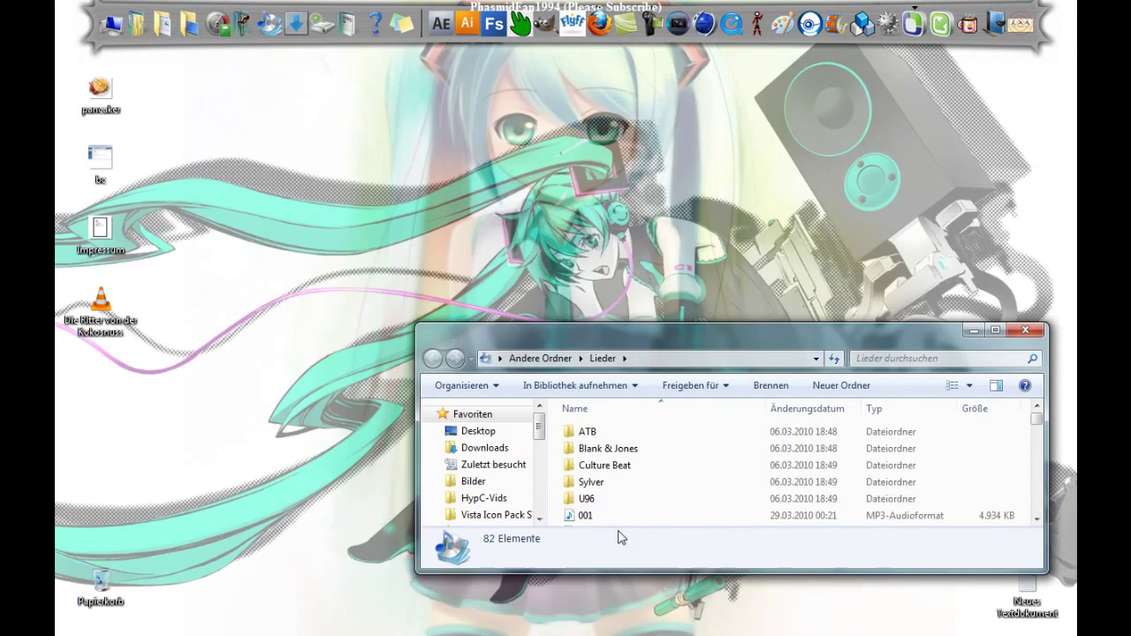
{"action": "double_click", "coordinate": [588, 465]}
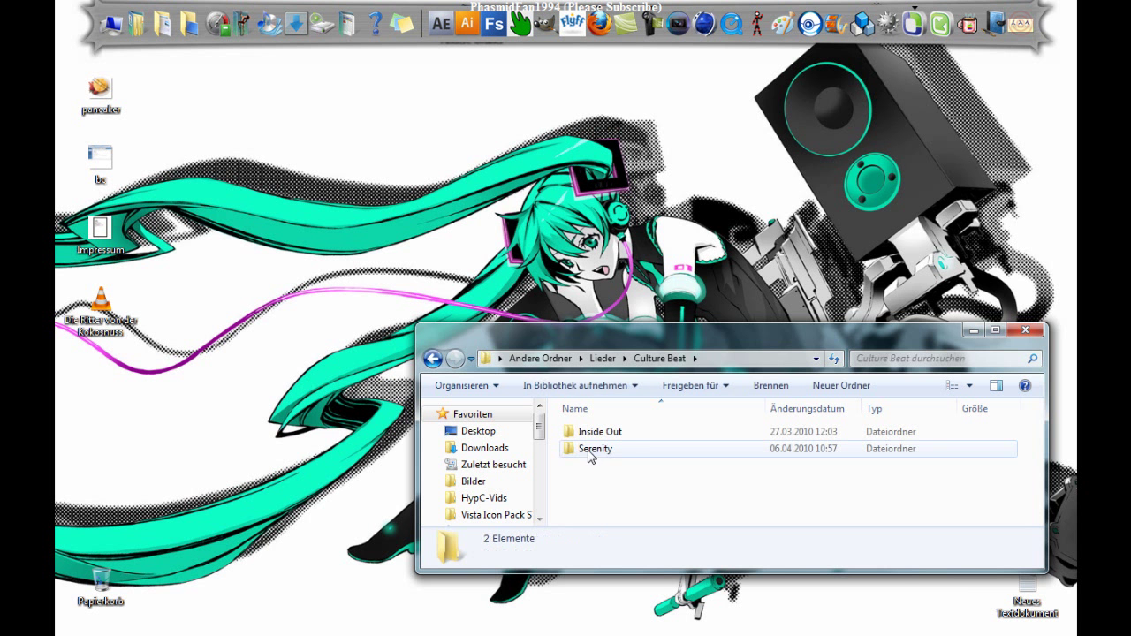
Copy the Inside Out folder from Culture Beat to the desktop and close the folder window
{"action": "left_click", "coordinate": [601, 433]}
{"action": "right_click", "coordinate": [601, 433]}
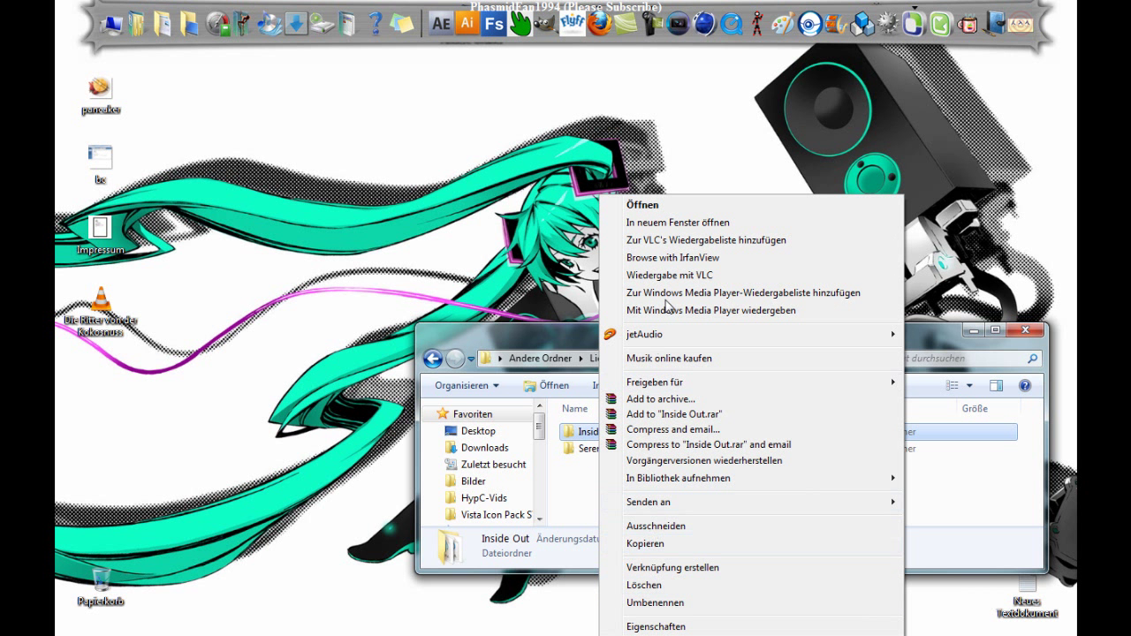
{"action": "left_click", "coordinate": [646, 544]}
{"action": "right_click", "coordinate": [392, 198]}
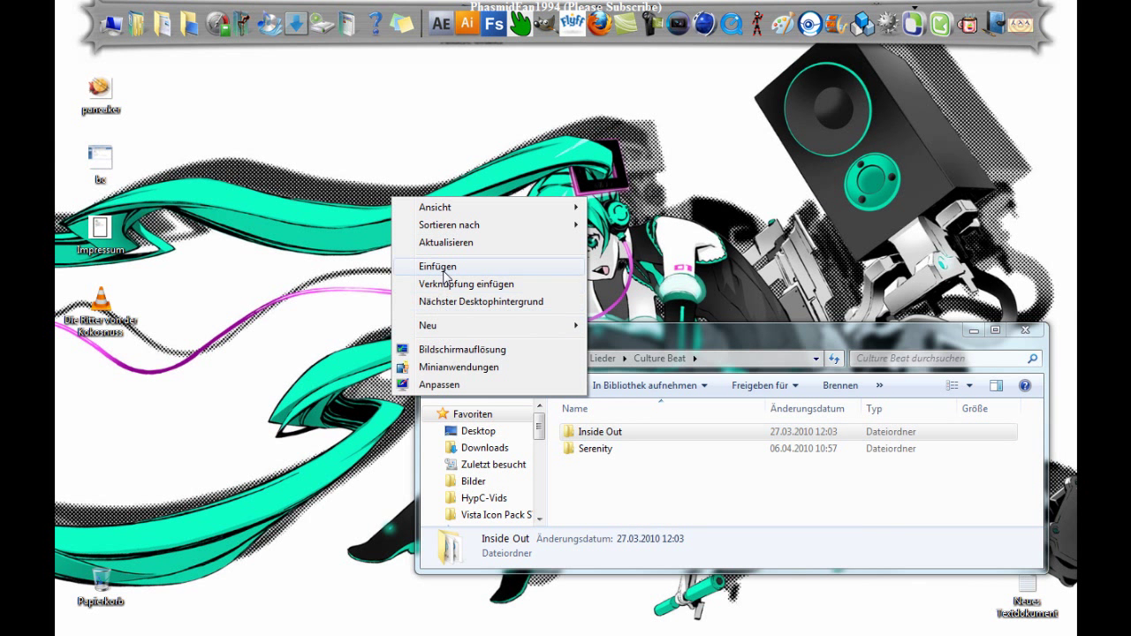
{"action": "left_click", "coordinate": [442, 269]}
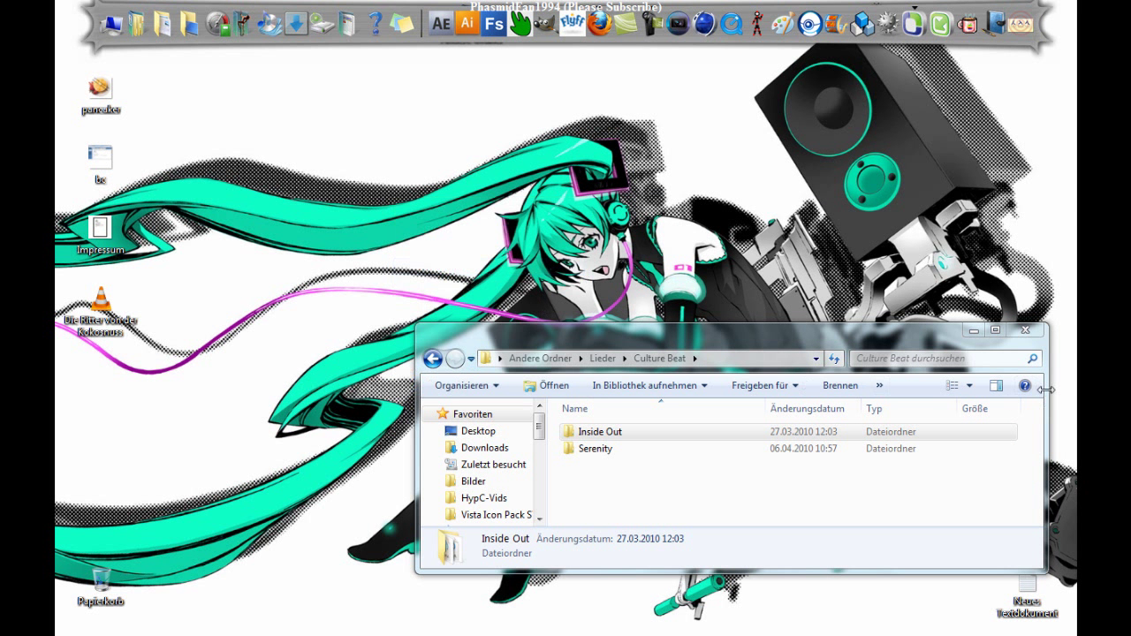
{"action": "left_click", "coordinate": [1027, 332]}
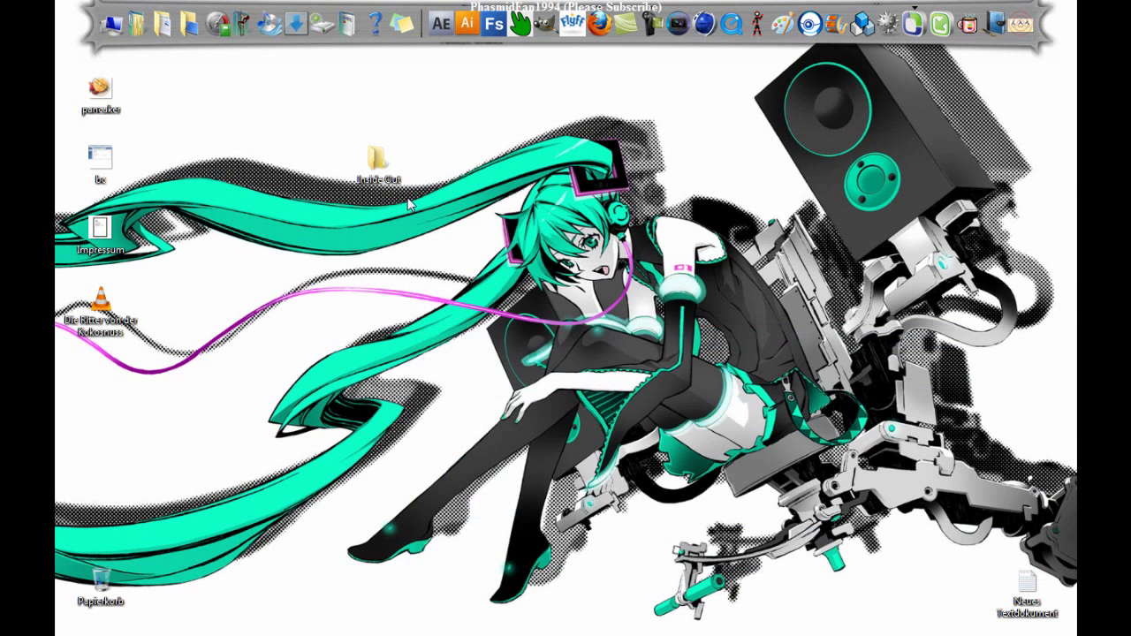
Create a new text document named Hello on the desktop
{"action": "right_click", "coordinate": [382, 285]}
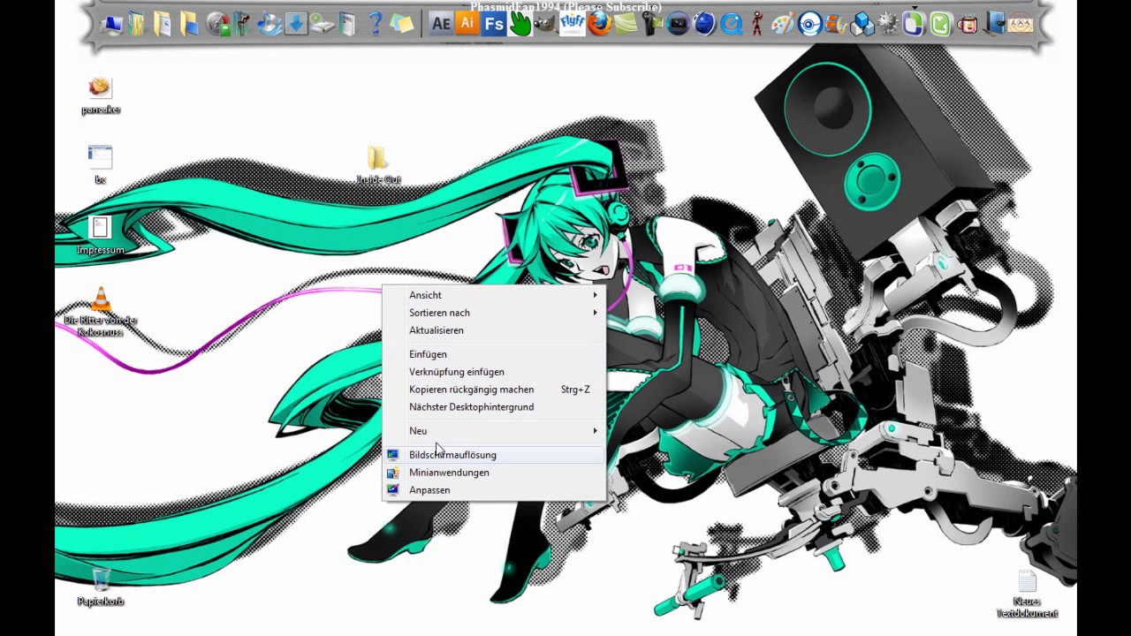
{"action": "mouse_move", "coordinate": [585, 431]}
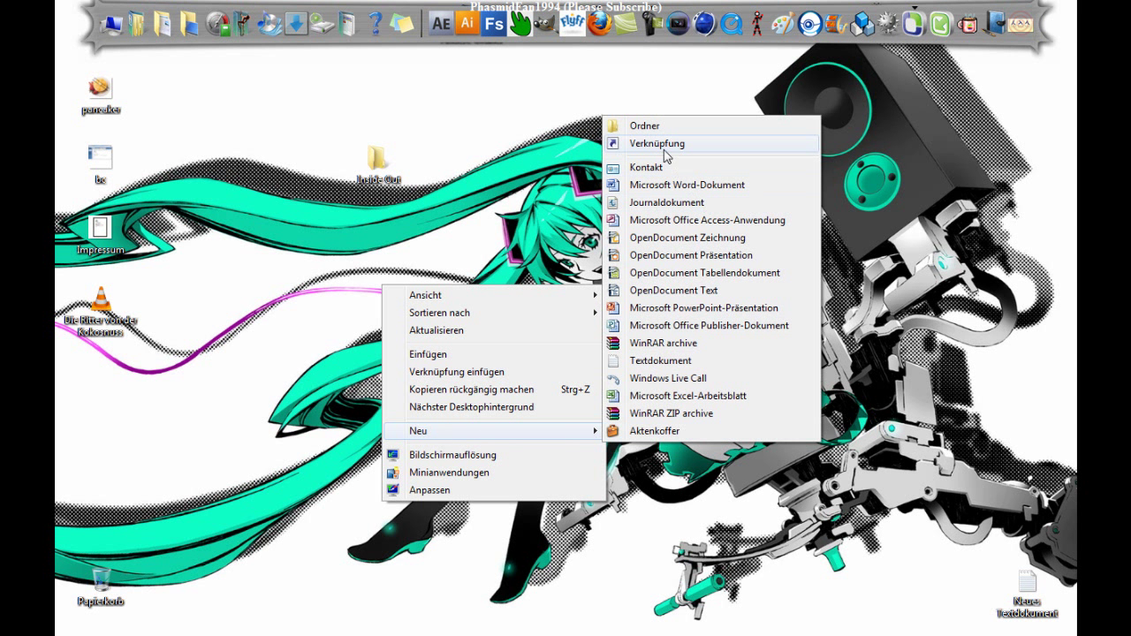
{"action": "left_click", "coordinate": [661, 361]}
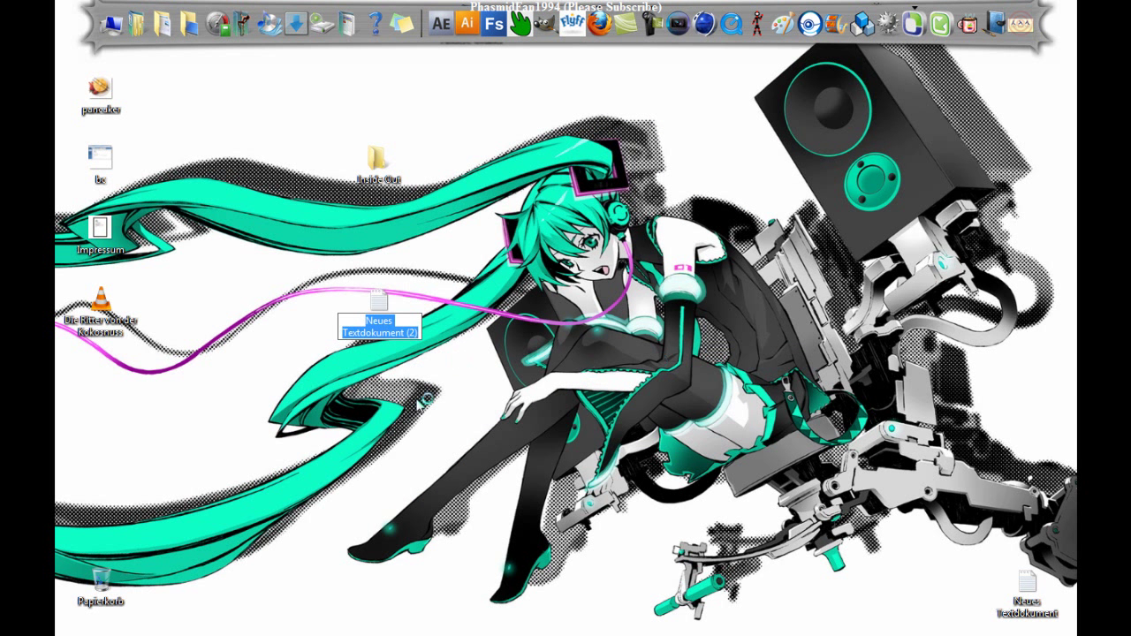
{"action": "type", "text": "Hello"}
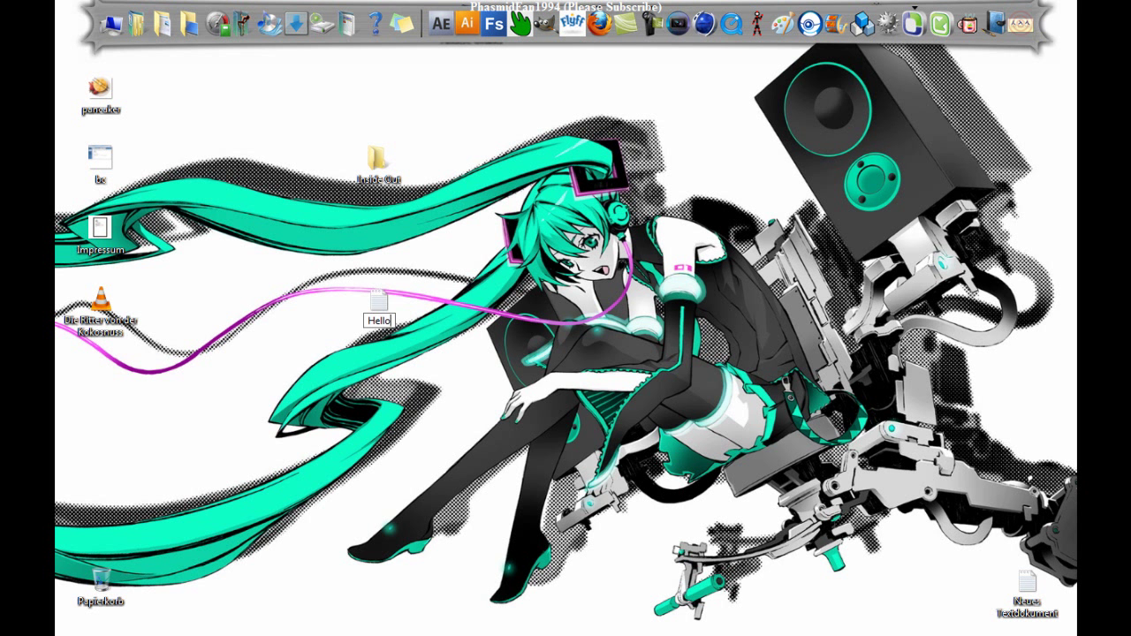
{"action": "key", "text": "Return"}
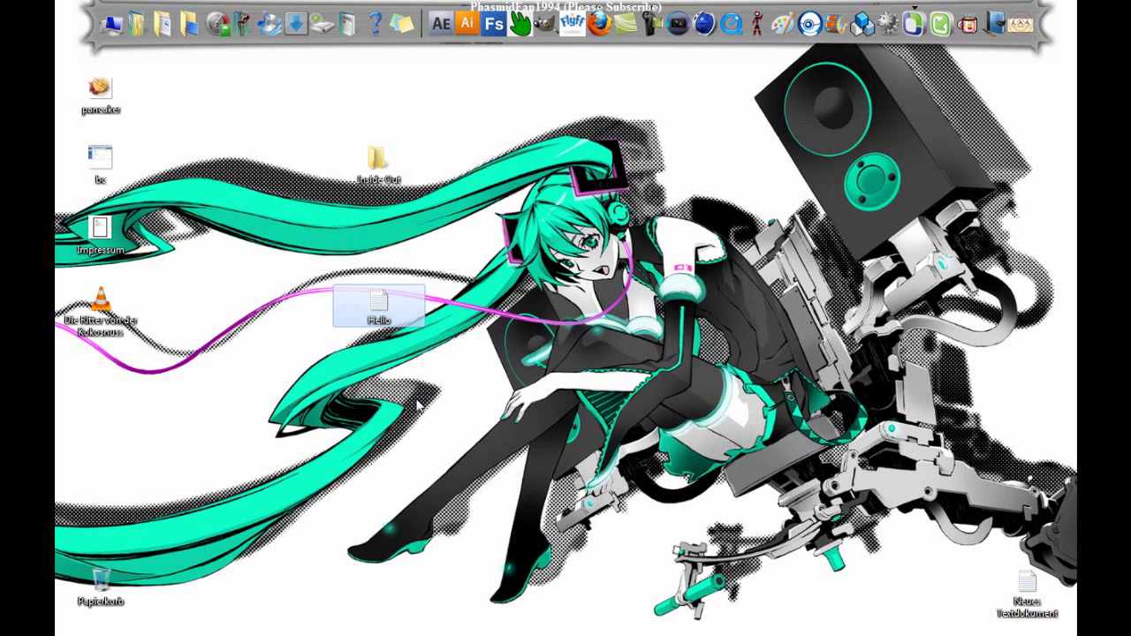
Place the Hello document and the Inside Out folder side by side in the desktop's top icon row
{"action": "left_click_drag", "start_coordinate": [343, 325], "coordinate": [435, 117]}
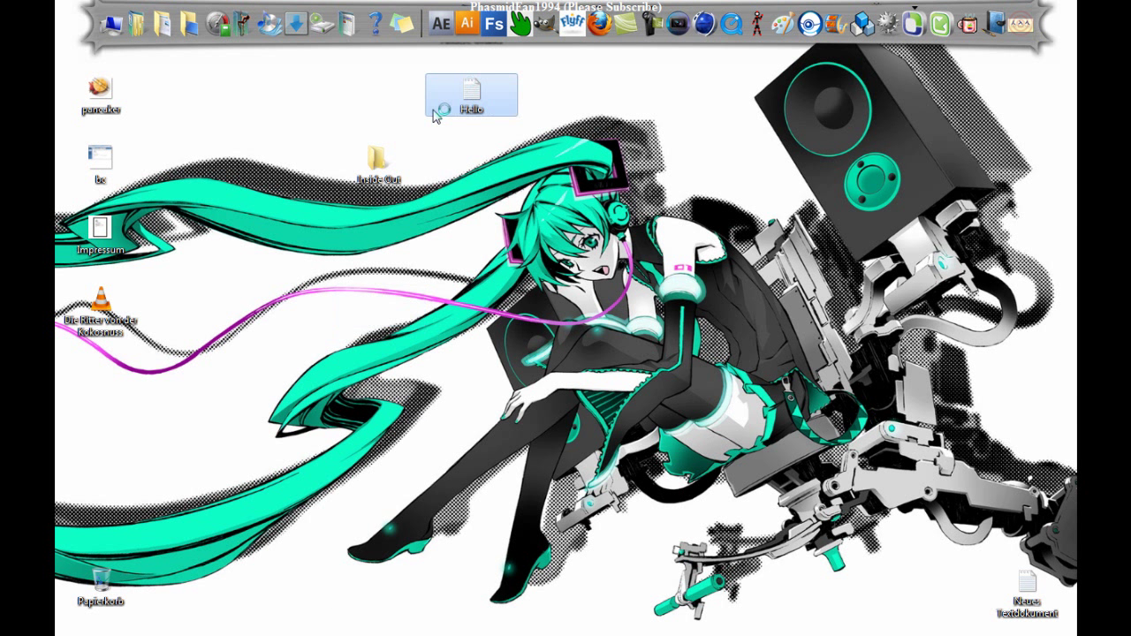
{"action": "left_click_drag", "start_coordinate": [378, 164], "coordinate": [380, 94]}
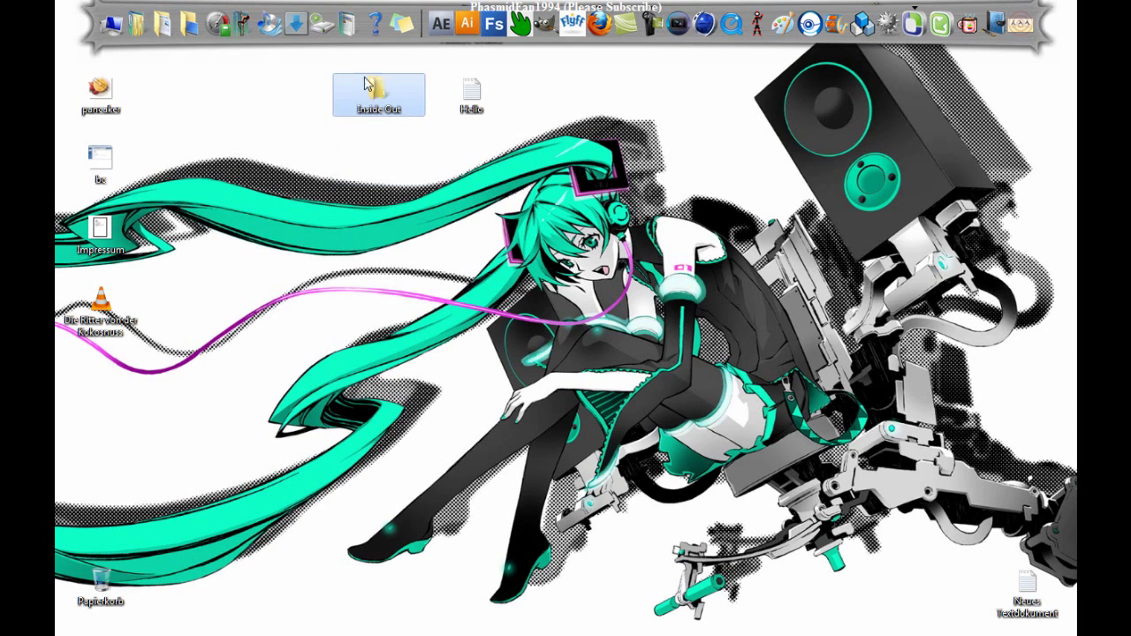
{"action": "left_click", "coordinate": [517, 121]}
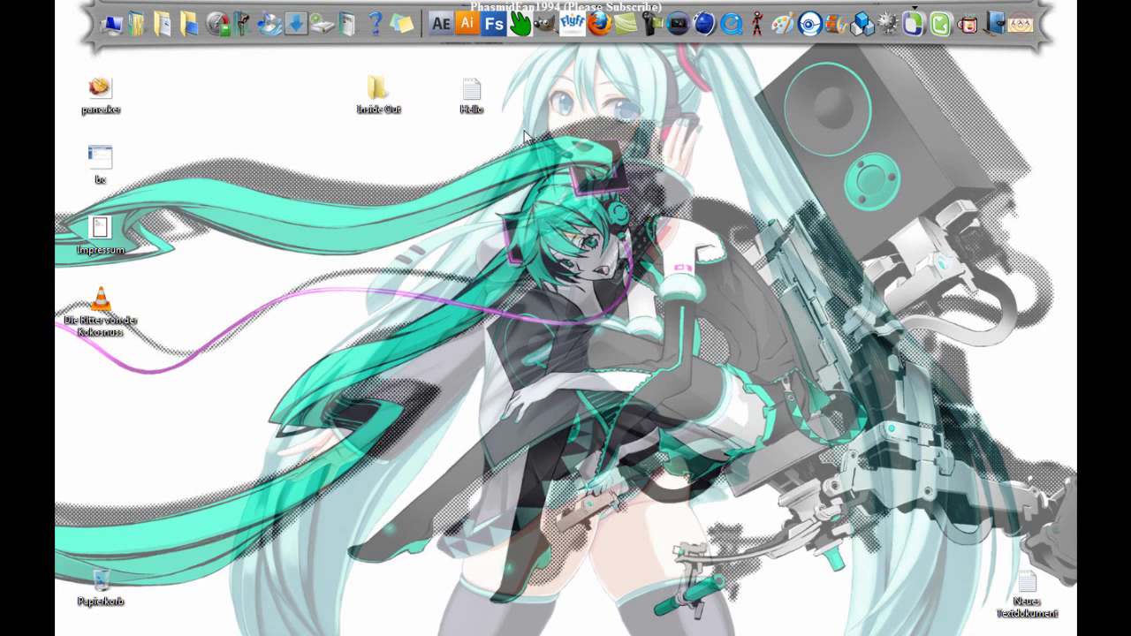
Start a new WinRAR archive from the Inside Out folder and the Hello document, with Create SFX archive enabled
{"action": "left_click_drag", "start_coordinate": [519, 117], "coordinate": [315, 61]}
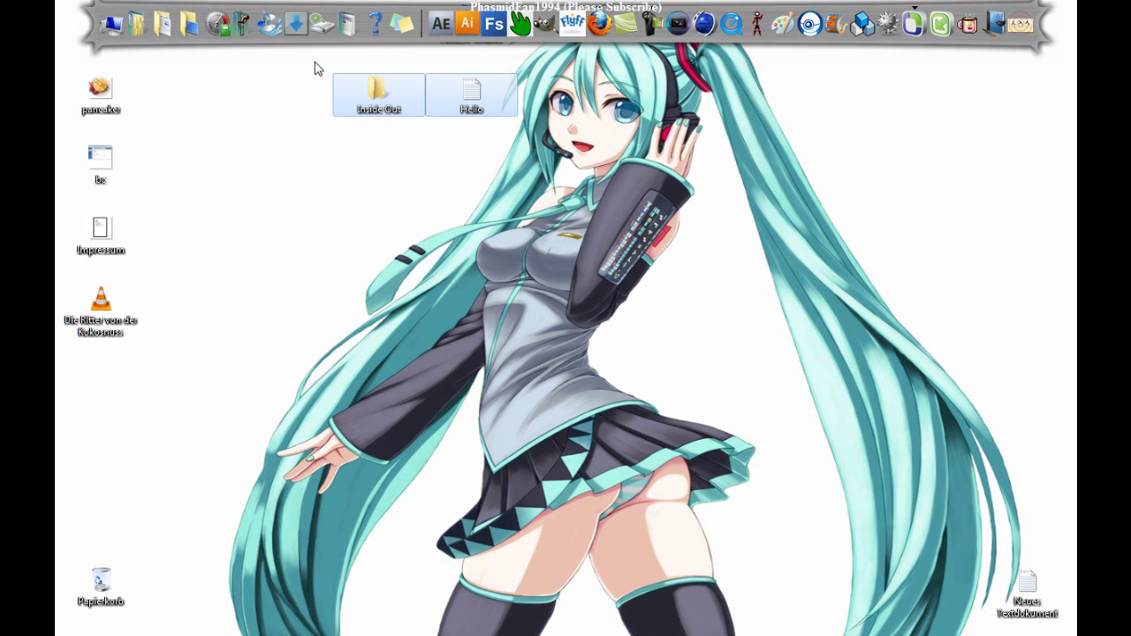
{"action": "right_click", "coordinate": [375, 99]}
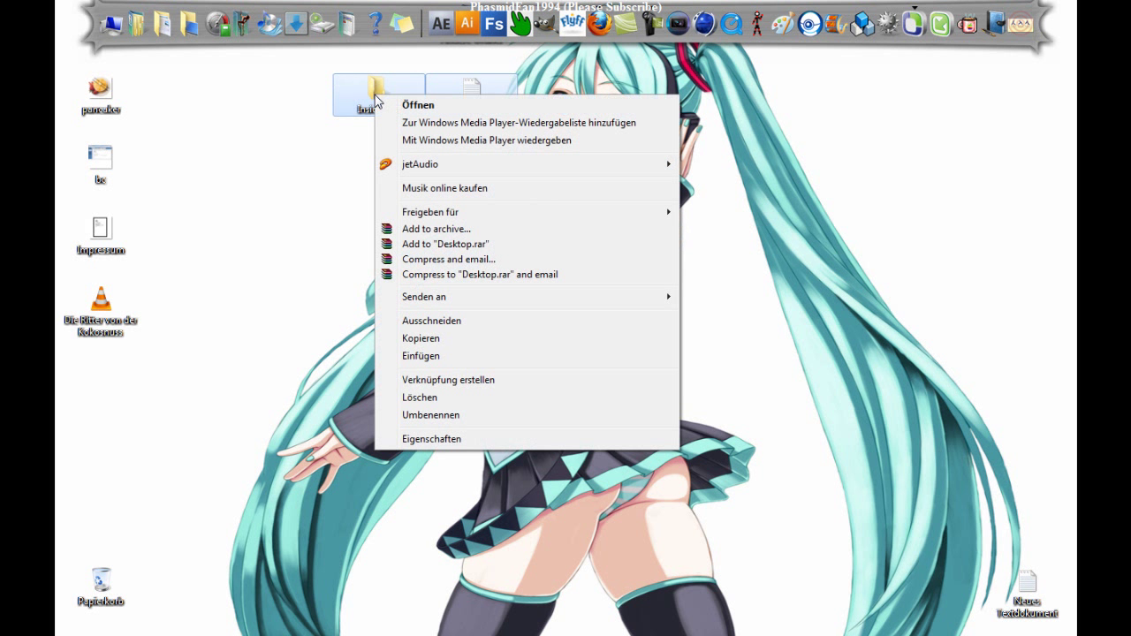
{"action": "left_click", "coordinate": [433, 229]}
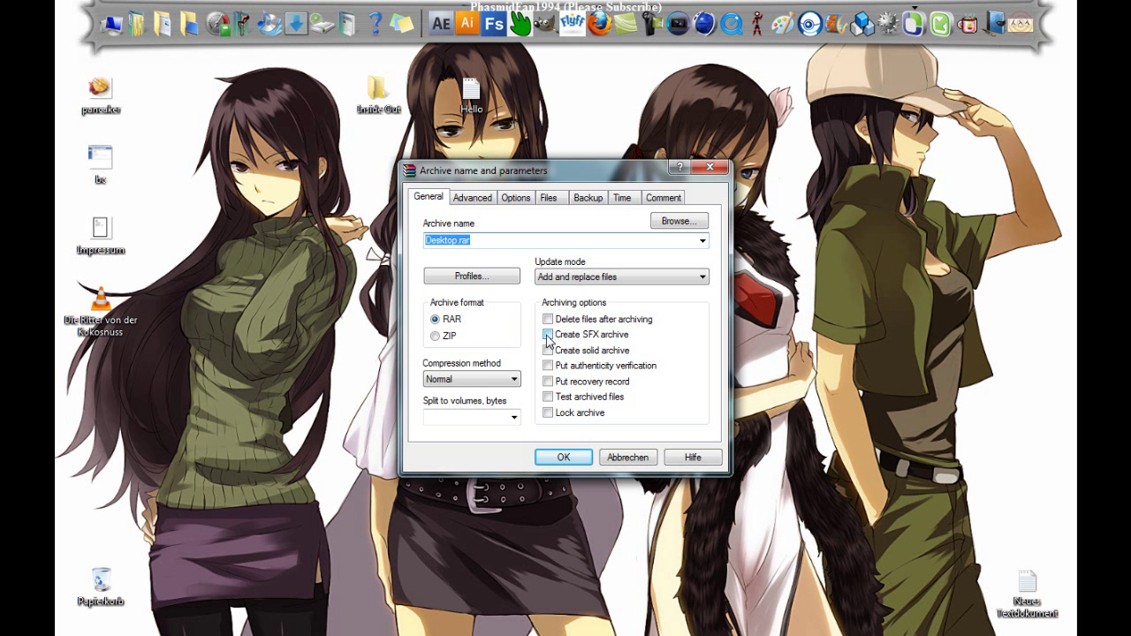
{"action": "left_click", "coordinate": [548, 337]}
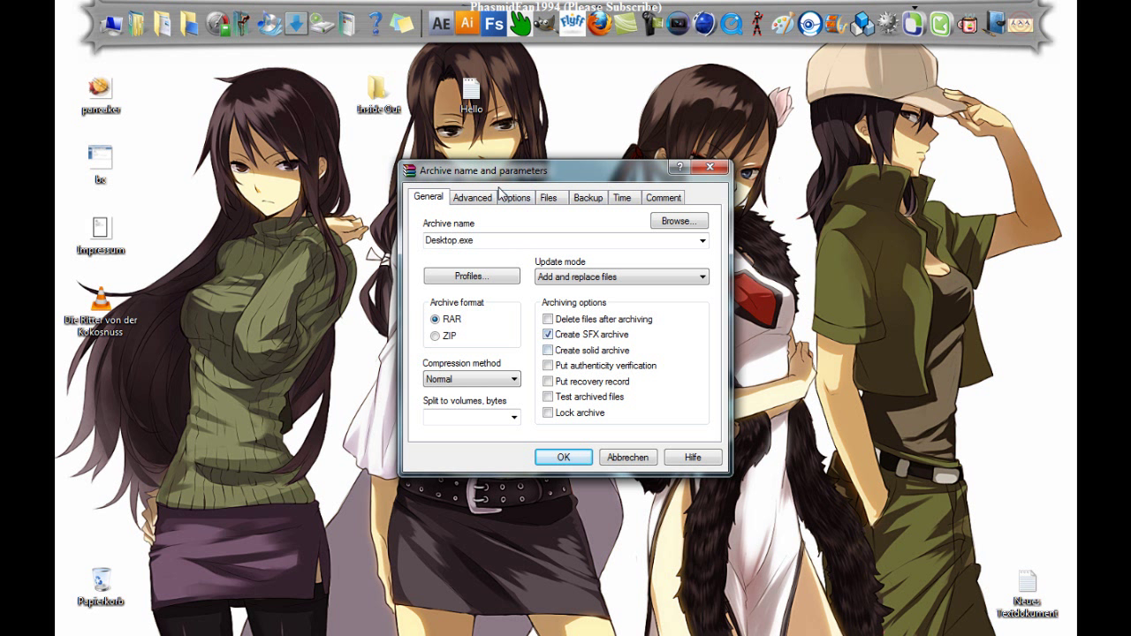
Change the archive name to Setup.exe
{"action": "double_click", "coordinate": [473, 244]}
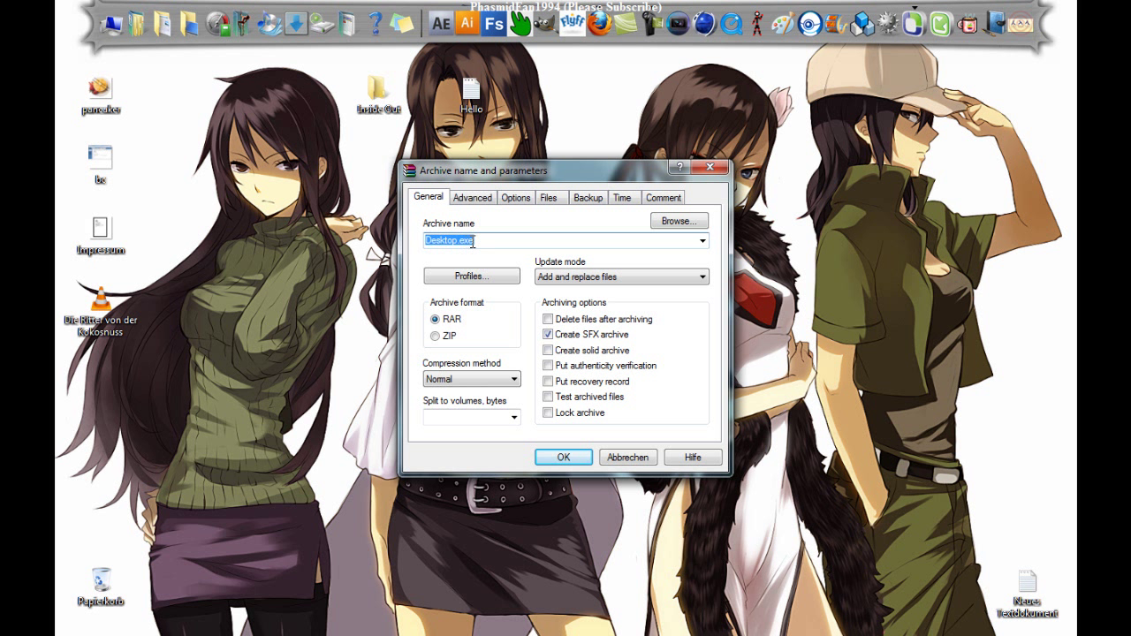
{"action": "left_click_drag", "start_coordinate": [472, 244], "coordinate": [357, 242]}
{"action": "left_click", "coordinate": [458, 242]}
{"action": "key", "text": "BackSpace"}
{"action": "type", "text": "Setup"}
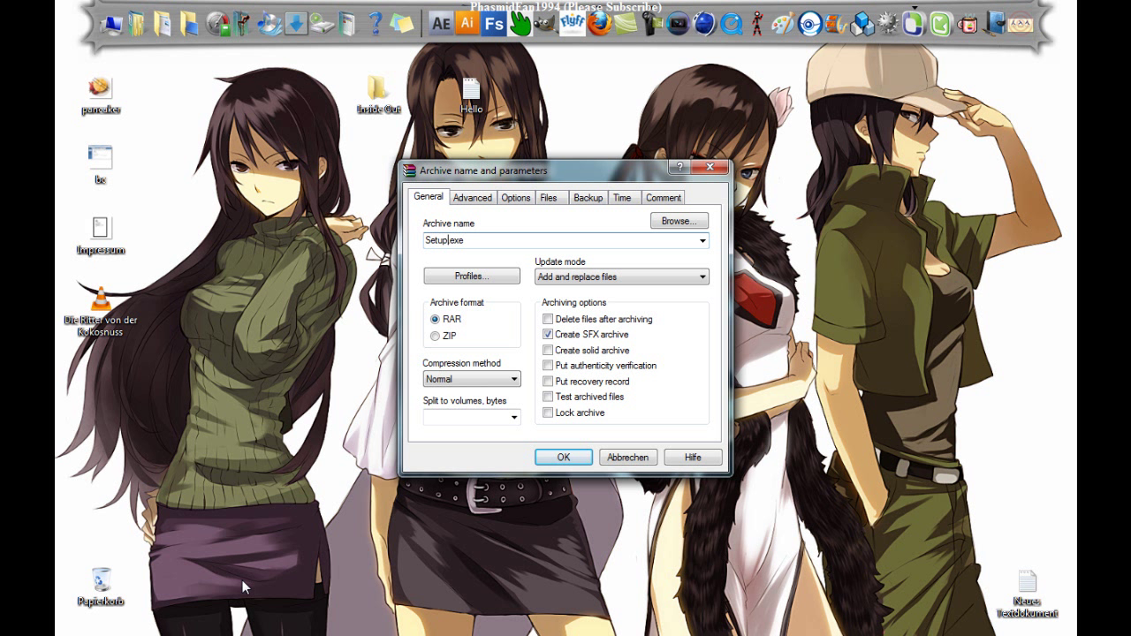
Open the archive's advanced SFX options and set the overwrite mode to Skip existing files
{"action": "left_click", "coordinate": [476, 198]}
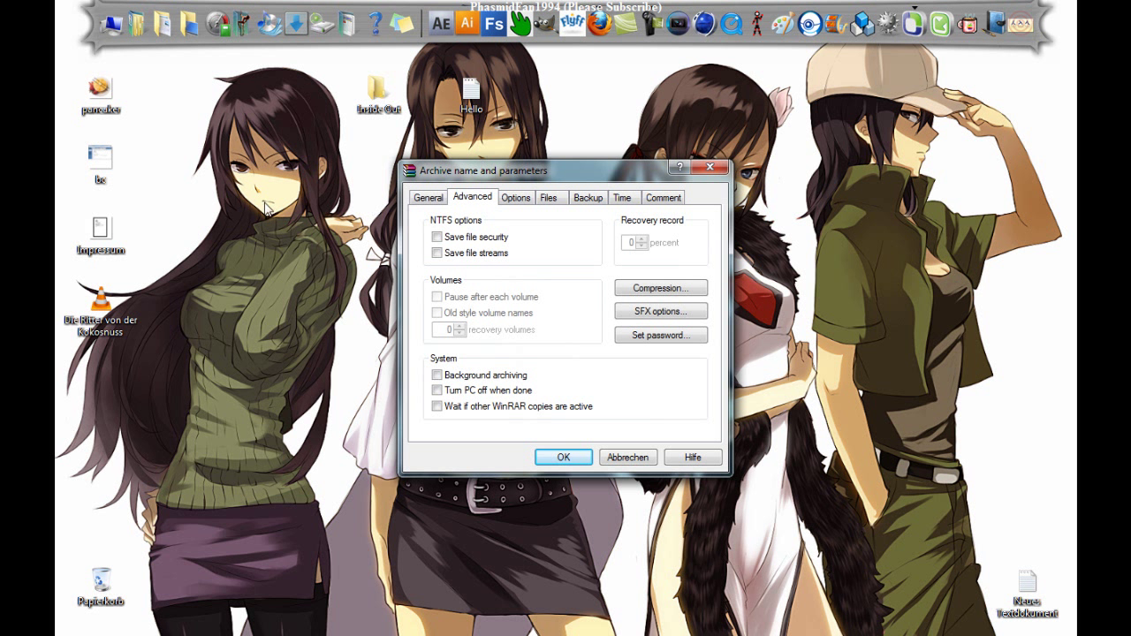
{"action": "left_click", "coordinate": [691, 317]}
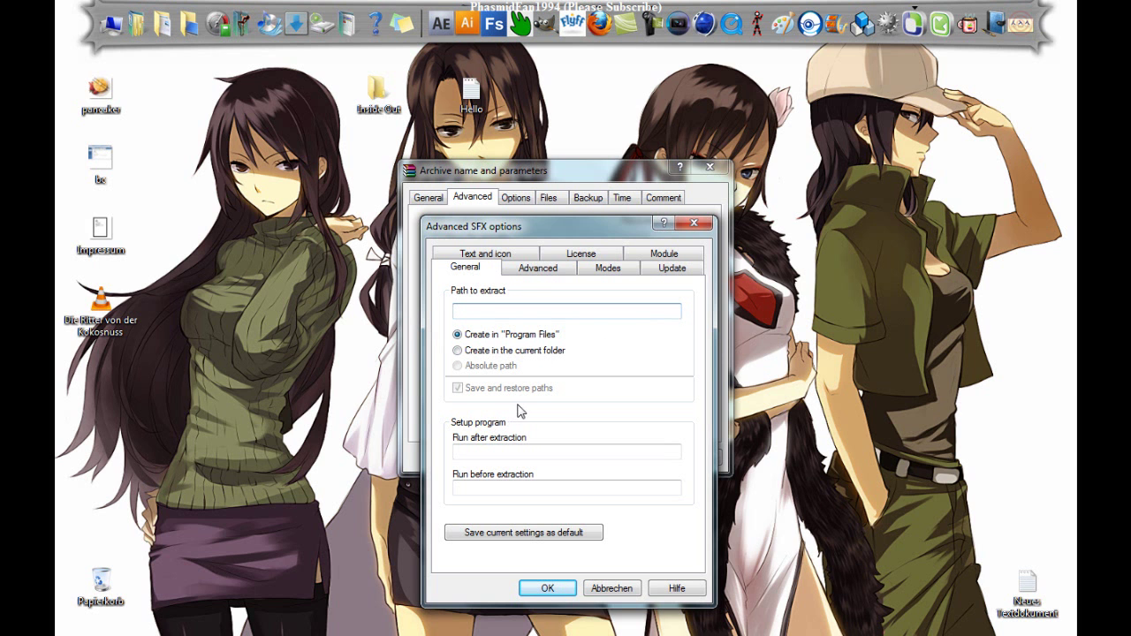
{"action": "left_click", "coordinate": [541, 269]}
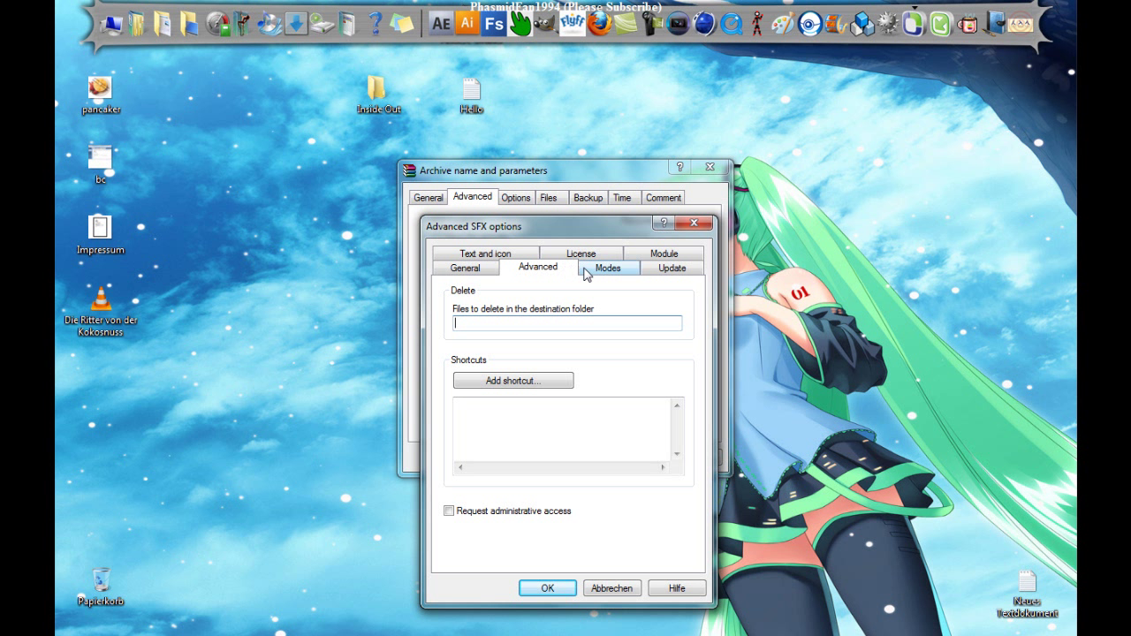
{"action": "left_click", "coordinate": [587, 269]}
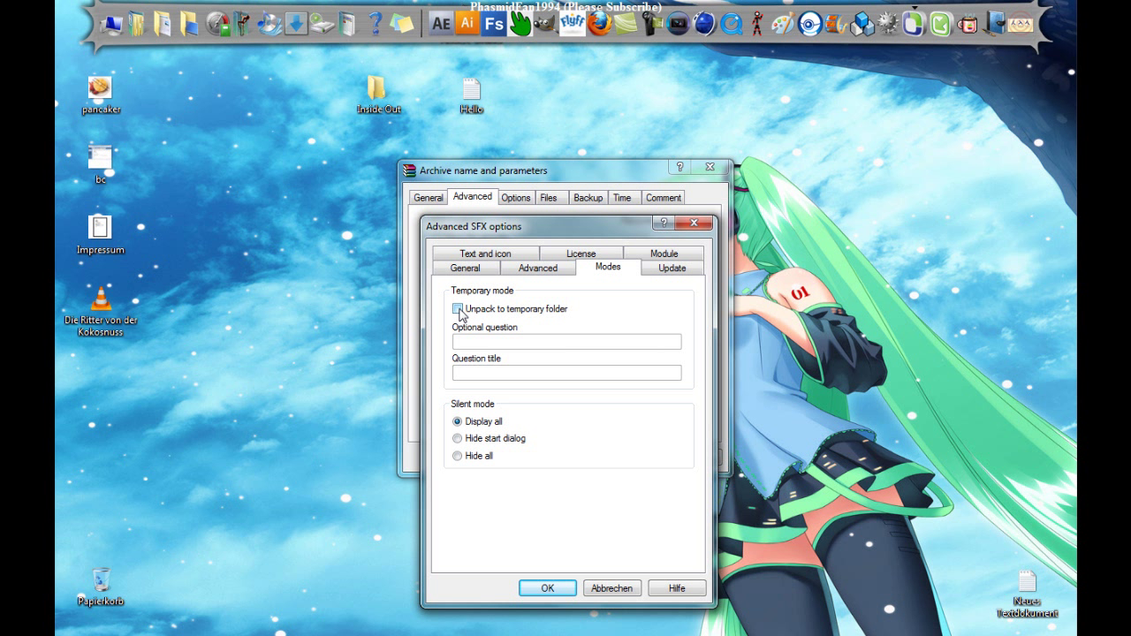
{"action": "left_click", "coordinate": [674, 272]}
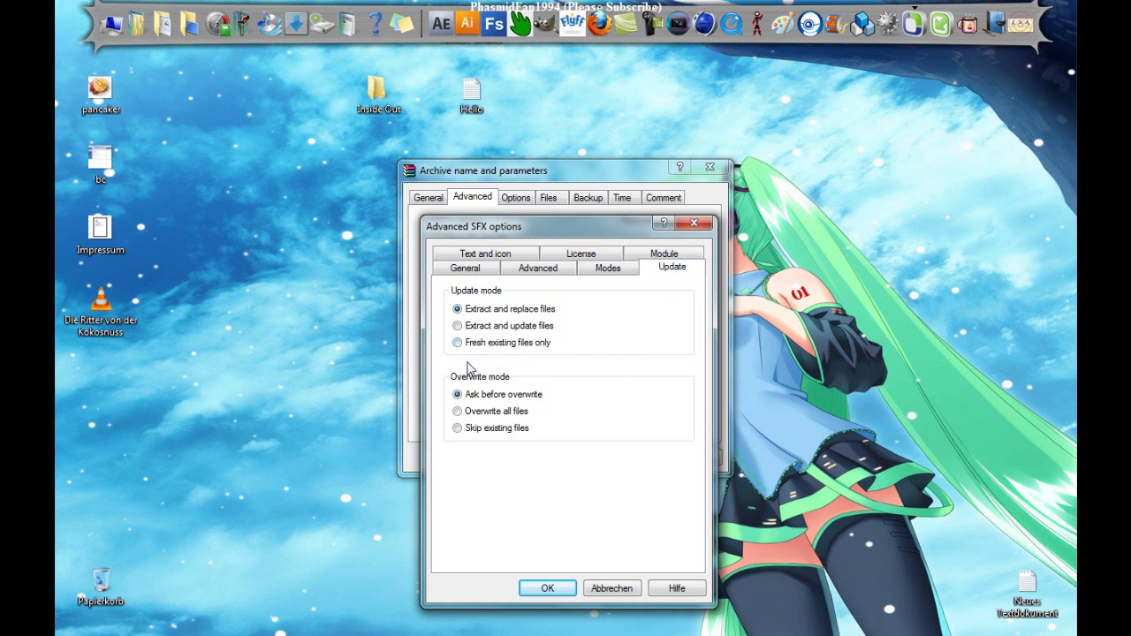
{"action": "left_click", "coordinate": [457, 429]}
Review the SFX archive's extraction path, shortcut, temporary mode and silent mode settings
{"action": "left_click", "coordinate": [609, 270]}
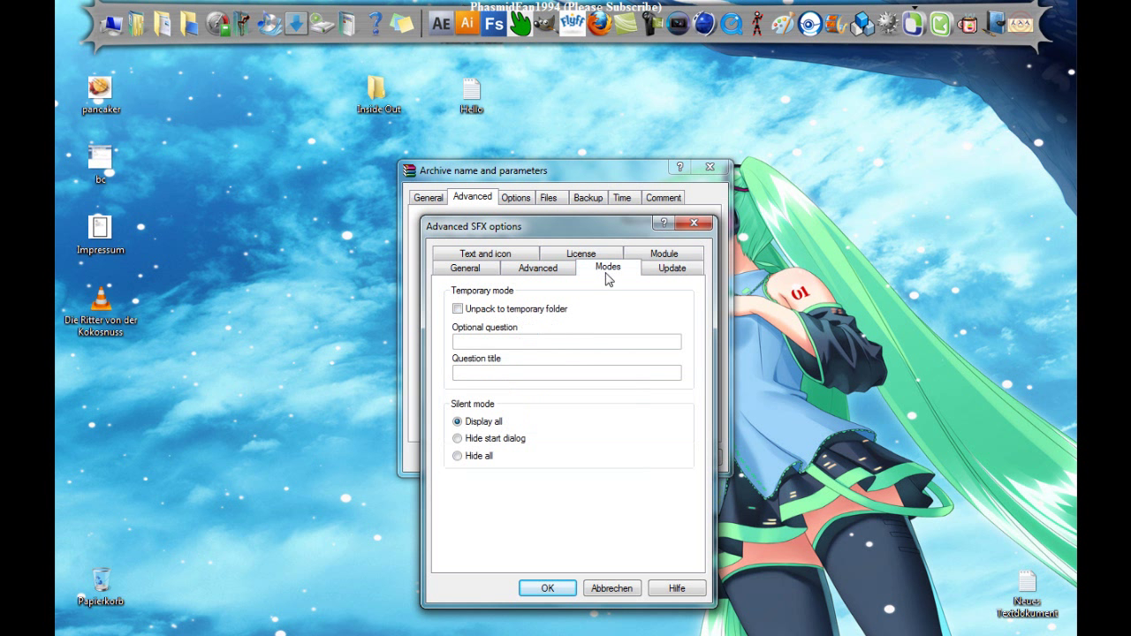
{"action": "left_click", "coordinate": [539, 270]}
{"action": "left_click", "coordinate": [465, 271]}
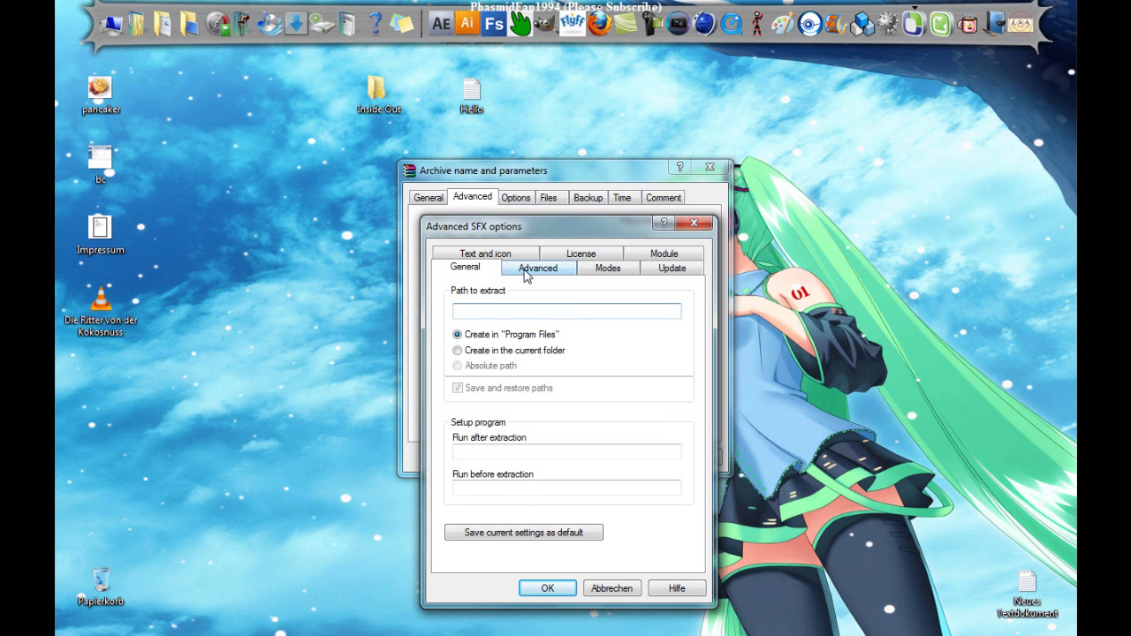
{"action": "left_click", "coordinate": [529, 271]}
{"action": "left_click", "coordinate": [624, 272]}
{"action": "left_click", "coordinate": [462, 270]}
{"action": "left_click", "coordinate": [534, 272]}
{"action": "left_click", "coordinate": [606, 272]}
{"action": "left_click", "coordinate": [533, 270]}
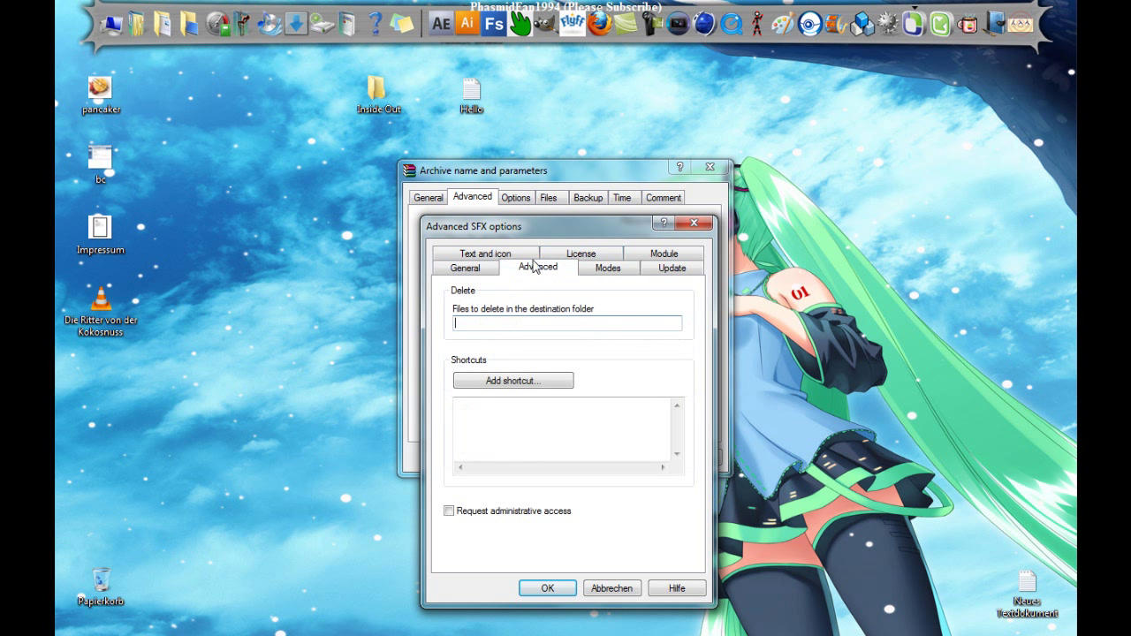
{"action": "left_click", "coordinate": [482, 270]}
Set the title of the SFX window to "Culture Beat (Inside Out)"
{"action": "left_click", "coordinate": [491, 255]}
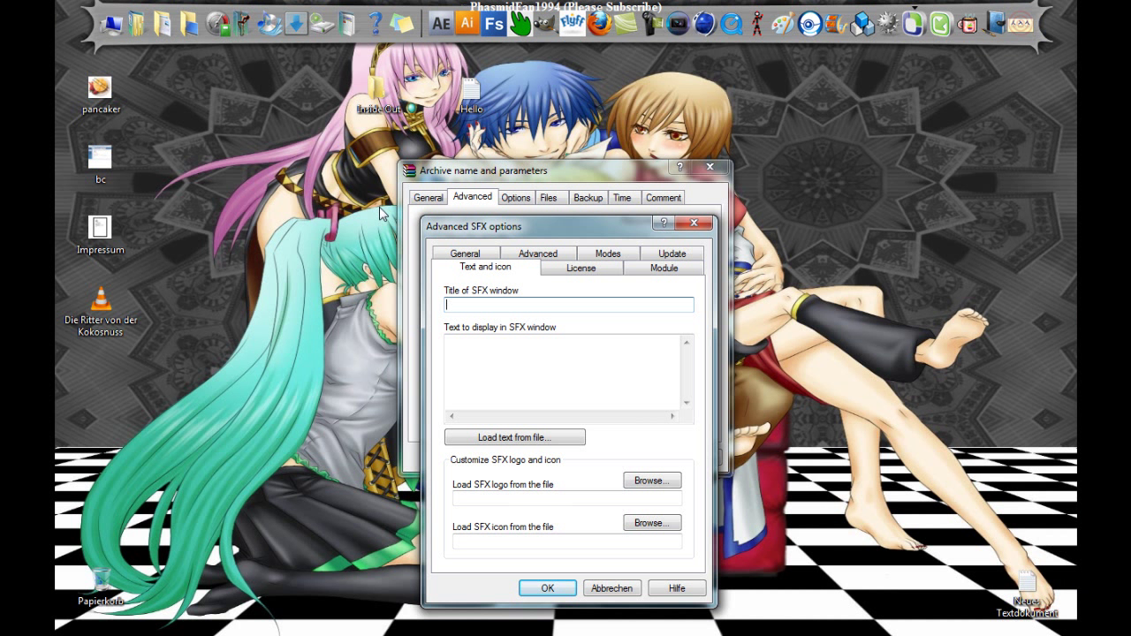
{"action": "type", "text": "Culture Beat (Inside Out"}
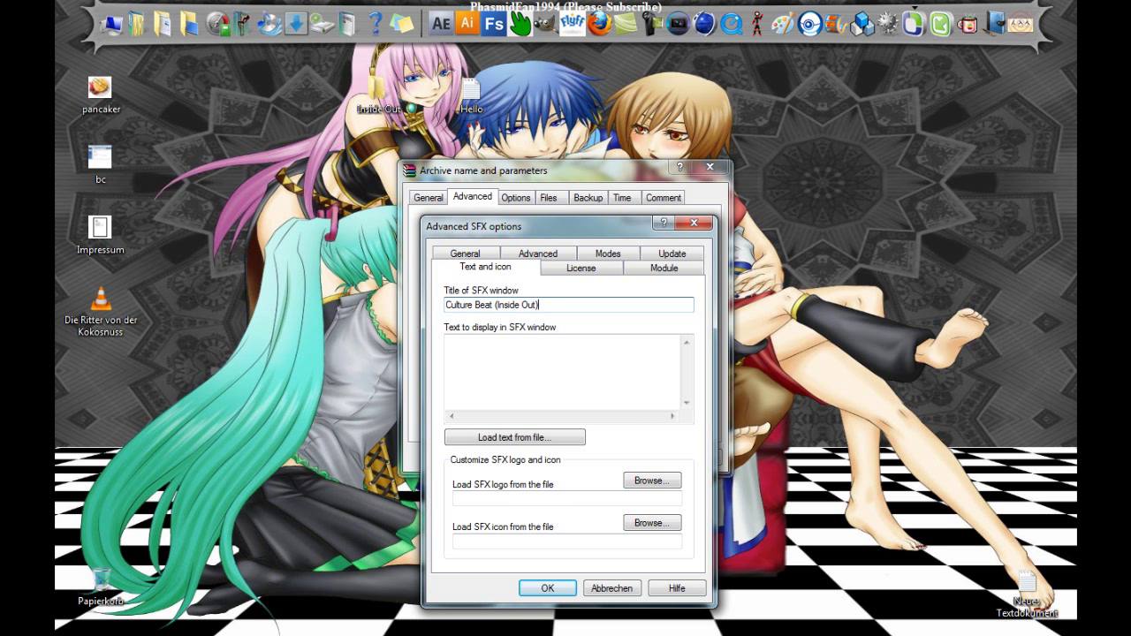
{"action": "key", "text": "Tab"}
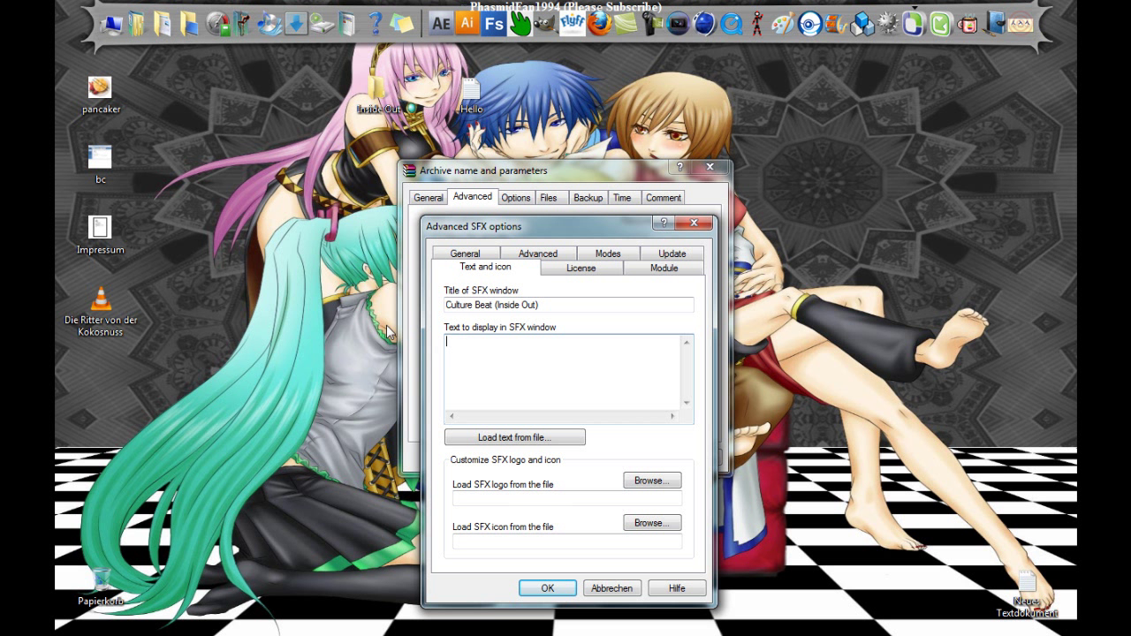
Enter the SFX window text "This is the Album Inside Out. Please Rate, Comment and Subscribe." and below it "Press the Install Button to install"
{"action": "mouse_move", "coordinate": [389, 632]}
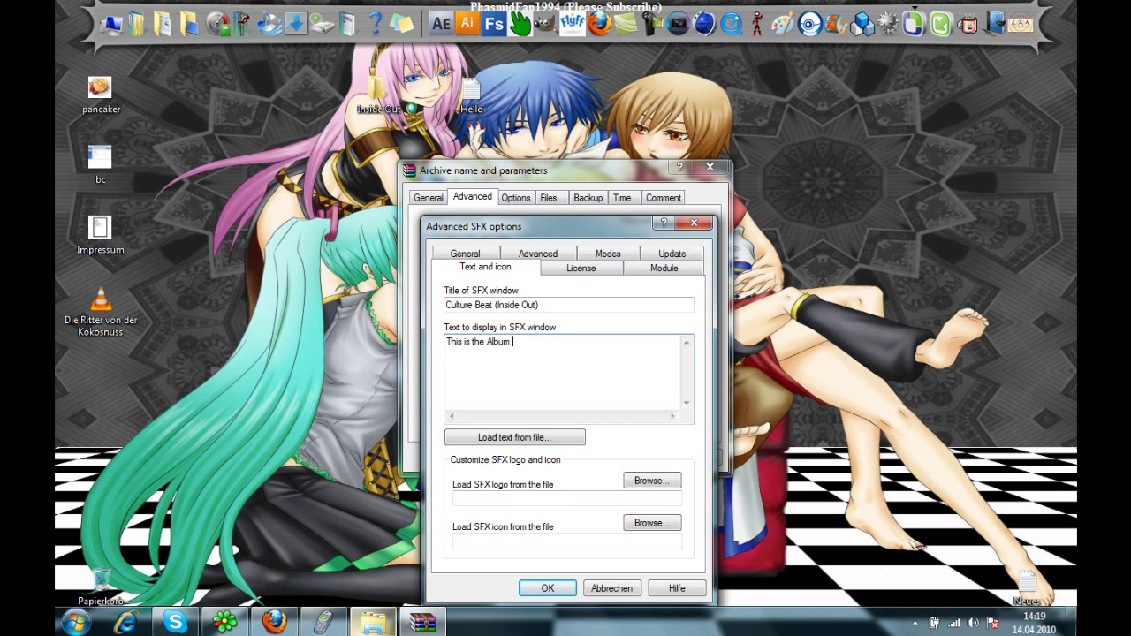
{"action": "type", "text": "side"}
{"action": "key", "text": "BackSpace"}
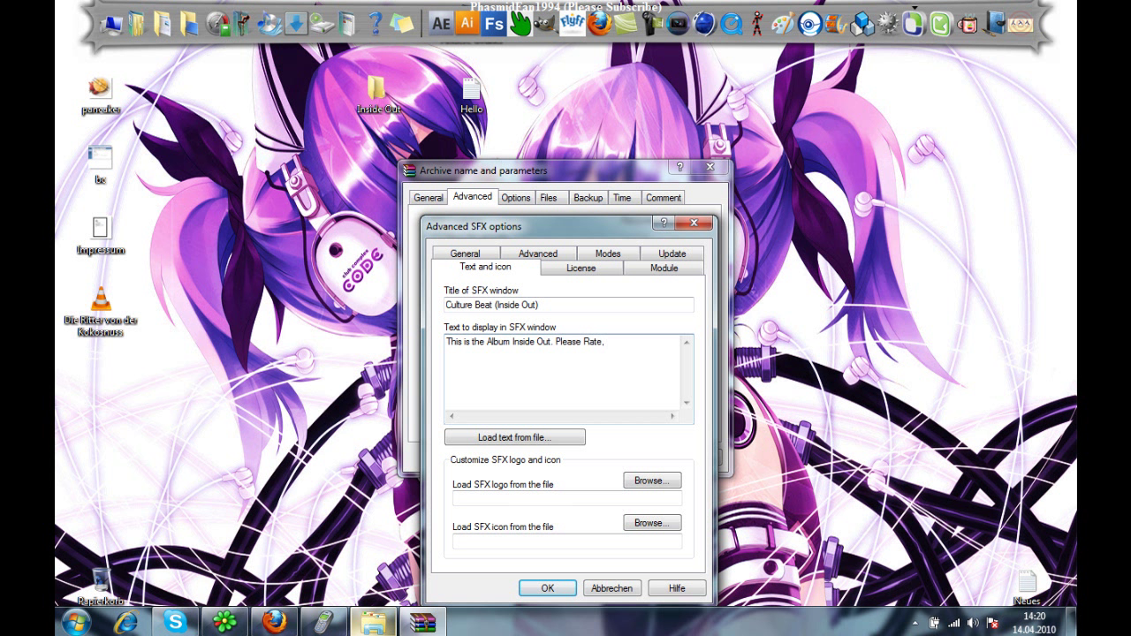
{"action": "type", "text": "ment and Subscribe."}
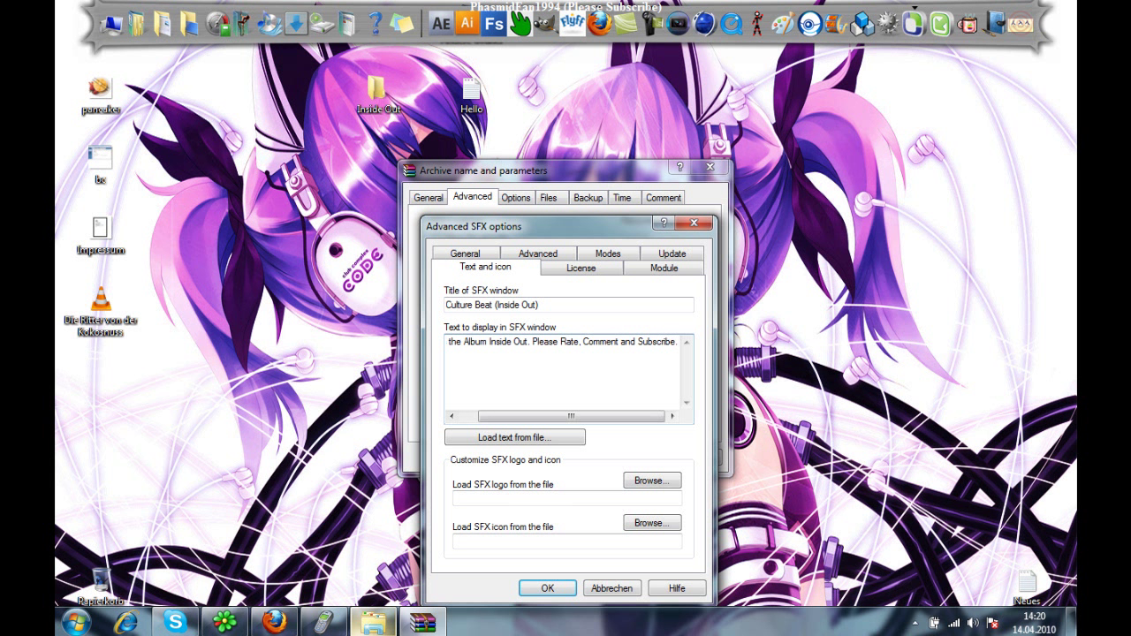
{"action": "key", "text": "Return"}
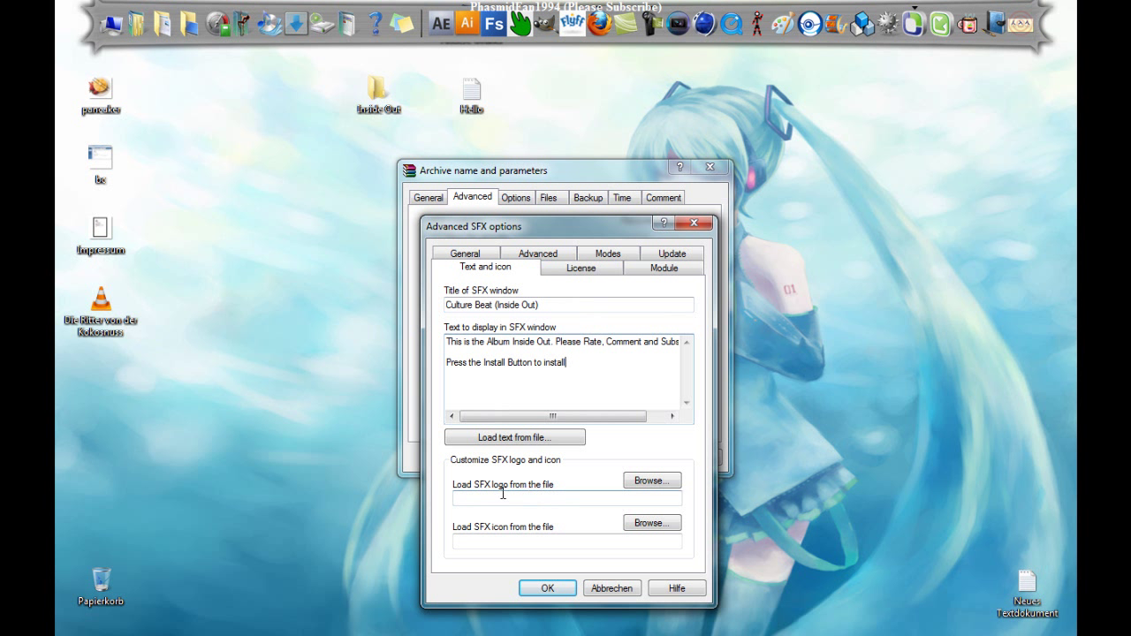
Title the license window "License Aggrement" with the text "This Album was produced by Culture Beat", and apply the SFX options with the Default.SFX module
{"action": "left_click", "coordinate": [570, 277]}
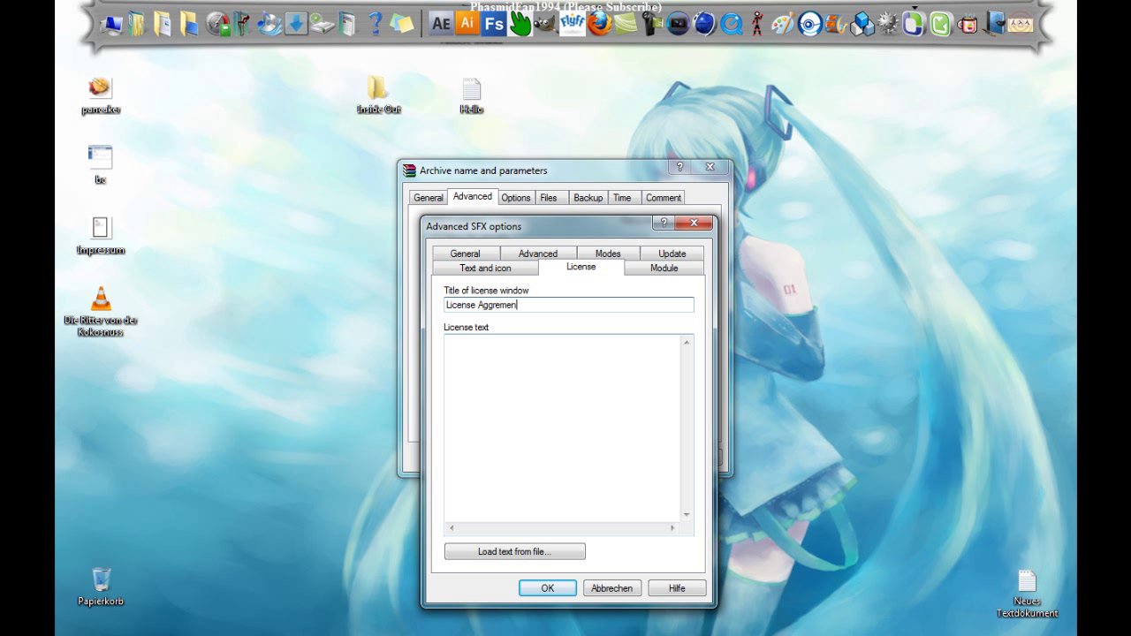
{"action": "left_click", "coordinate": [513, 357]}
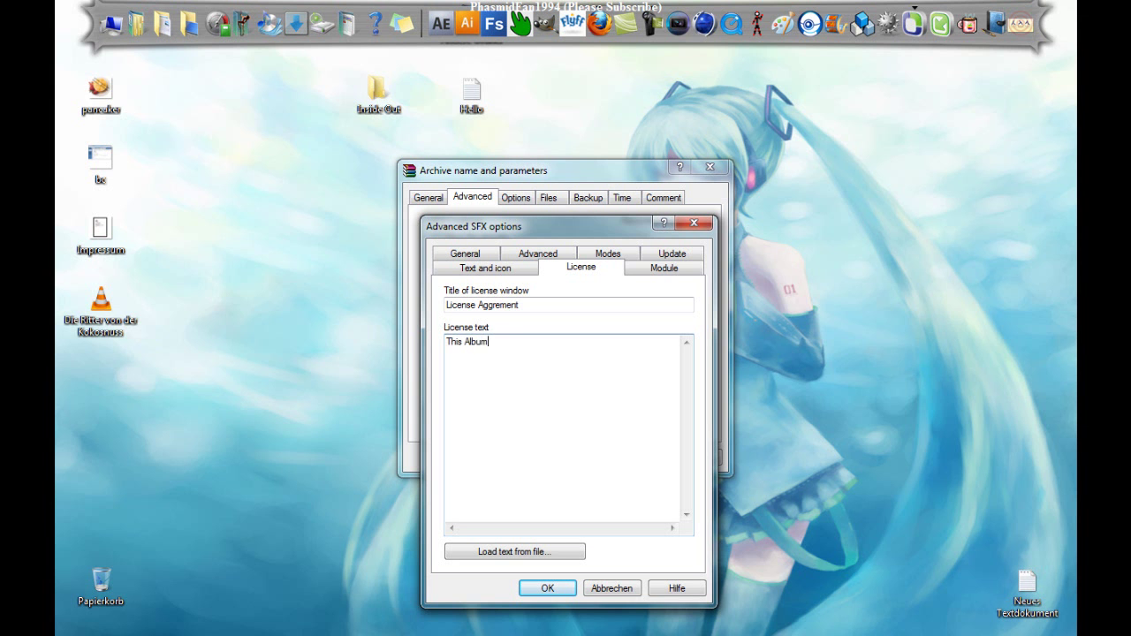
{"action": "type", "text": "This Album was produced by Culture Beat"}
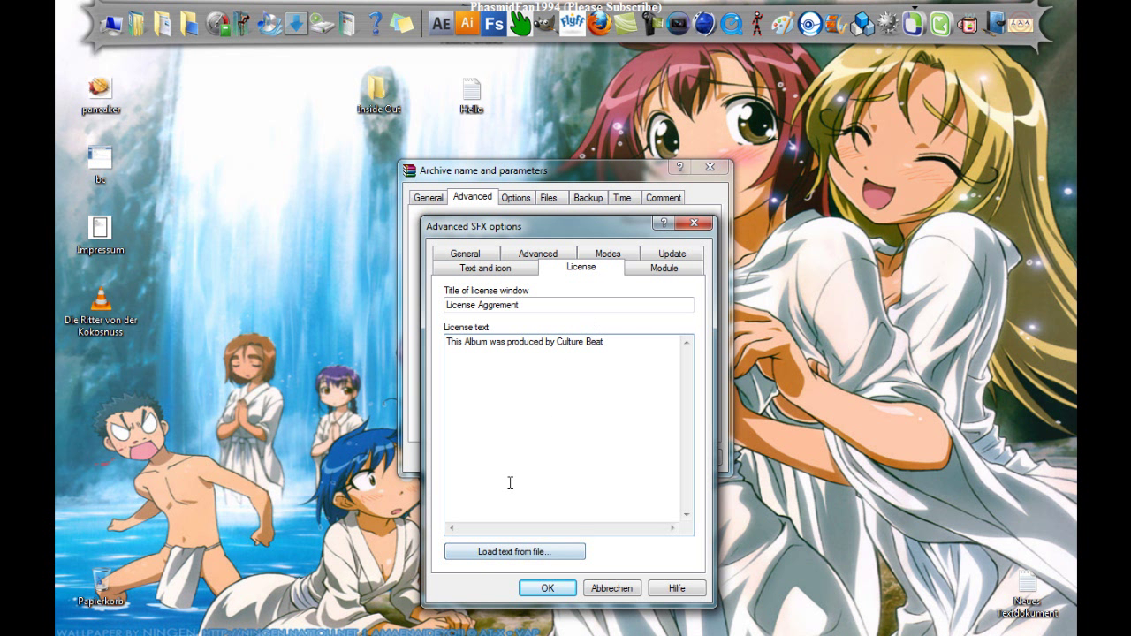
{"action": "left_click", "coordinate": [661, 270]}
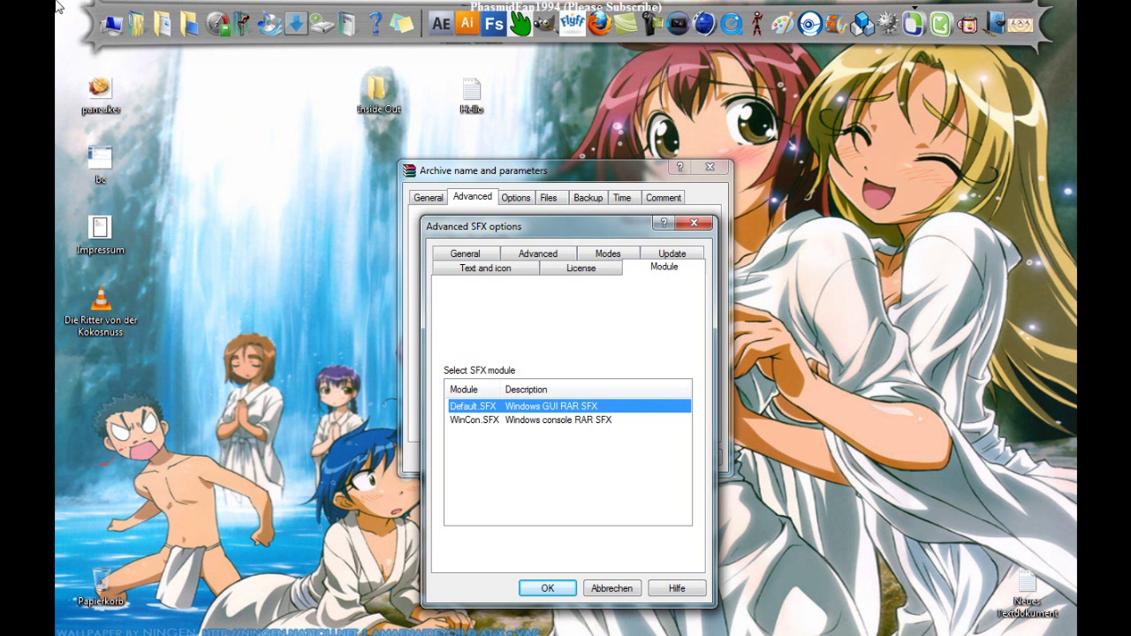
{"action": "left_click", "coordinate": [561, 588]}
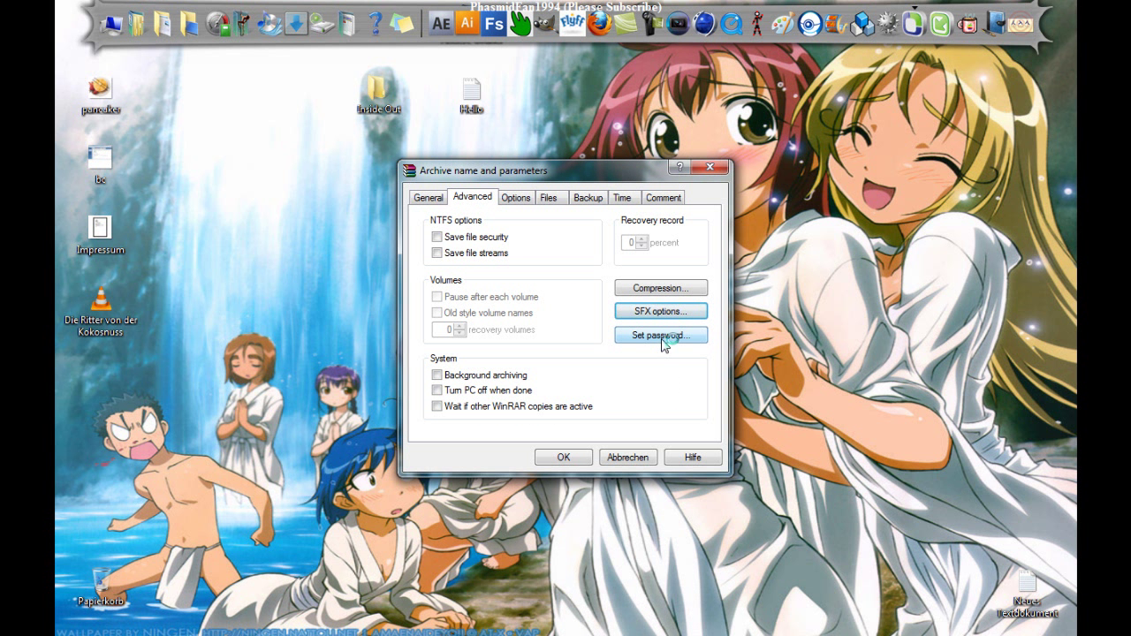
Start protecting the archive with a password, entering the archive password and repeating it for verification
{"action": "left_click", "coordinate": [663, 342]}
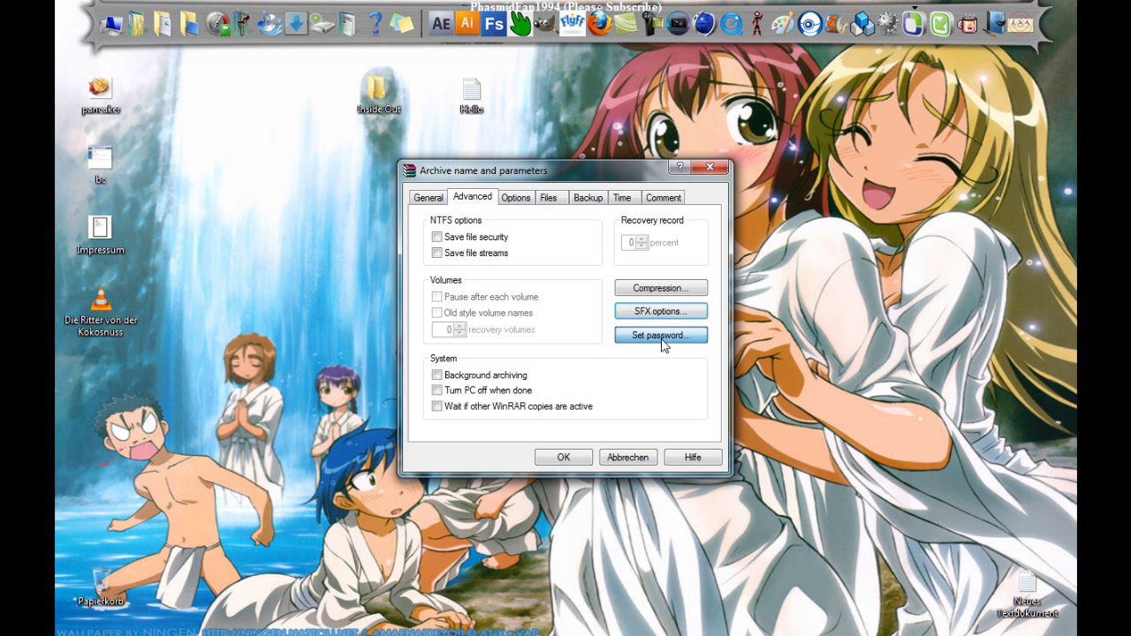
{"action": "mouse_move", "coordinate": [62, 632]}
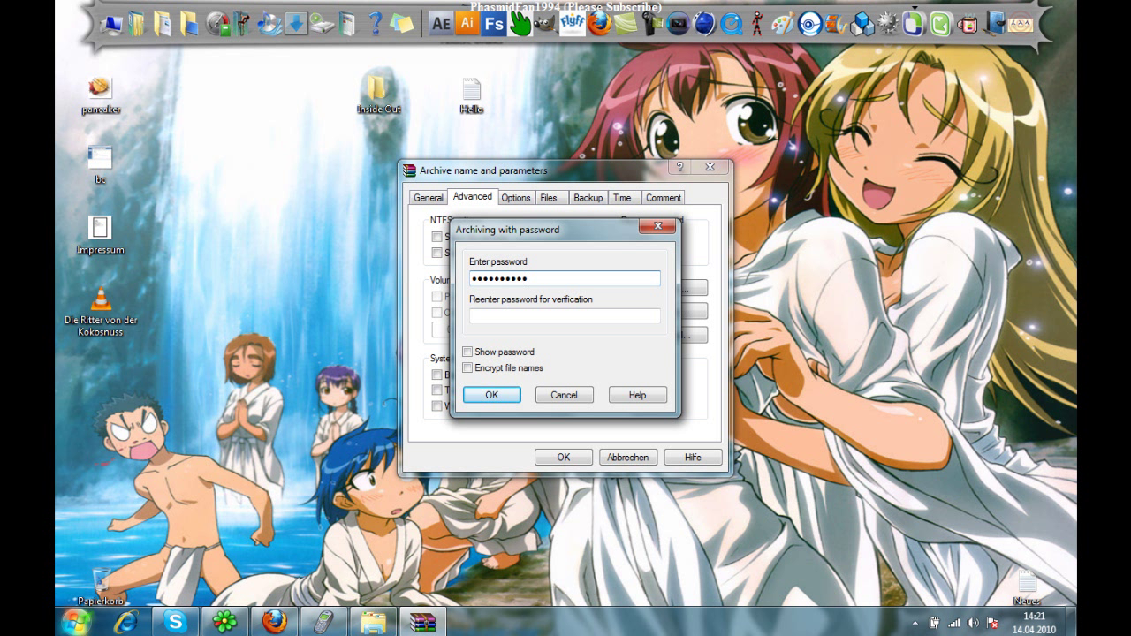
{"action": "left_click", "coordinate": [536, 316]}
{"action": "type", "text": "••"}
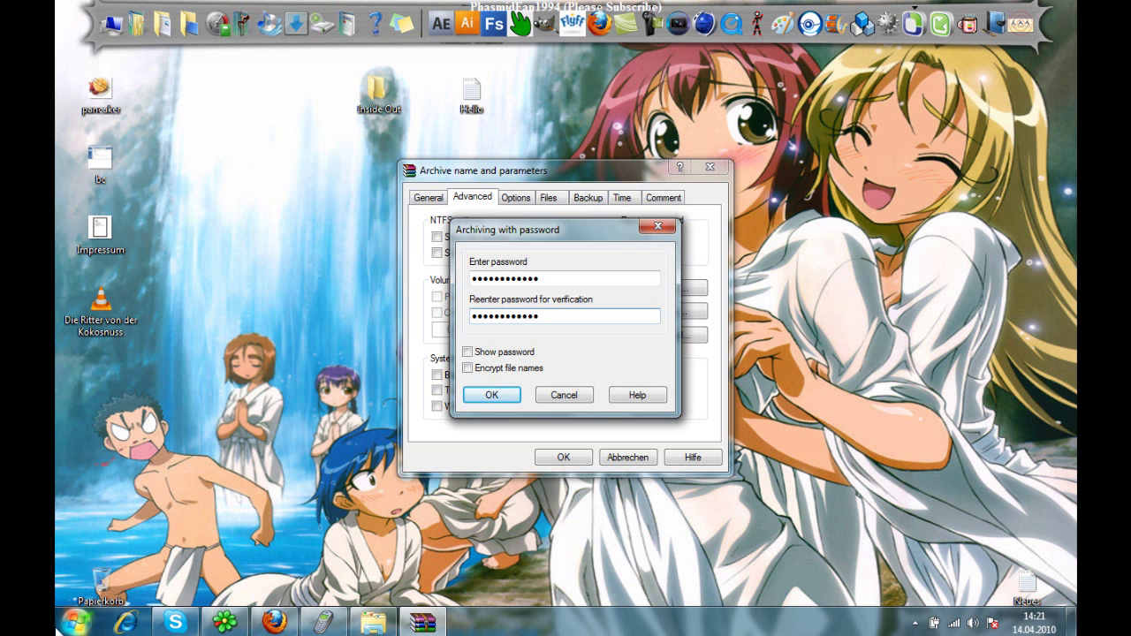
Reveal the archive password to check and correct it, hide it again and apply it
{"action": "left_click", "coordinate": [468, 352]}
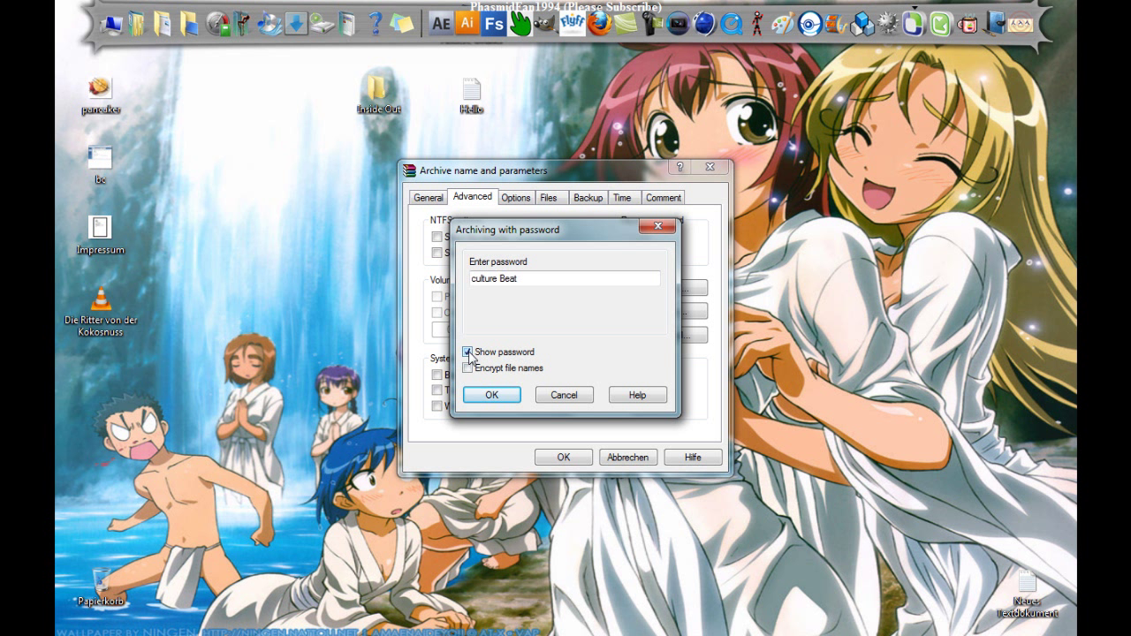
{"action": "left_click", "coordinate": [468, 353]}
{"action": "left_click", "coordinate": [468, 353]}
{"action": "left_click", "coordinate": [507, 279]}
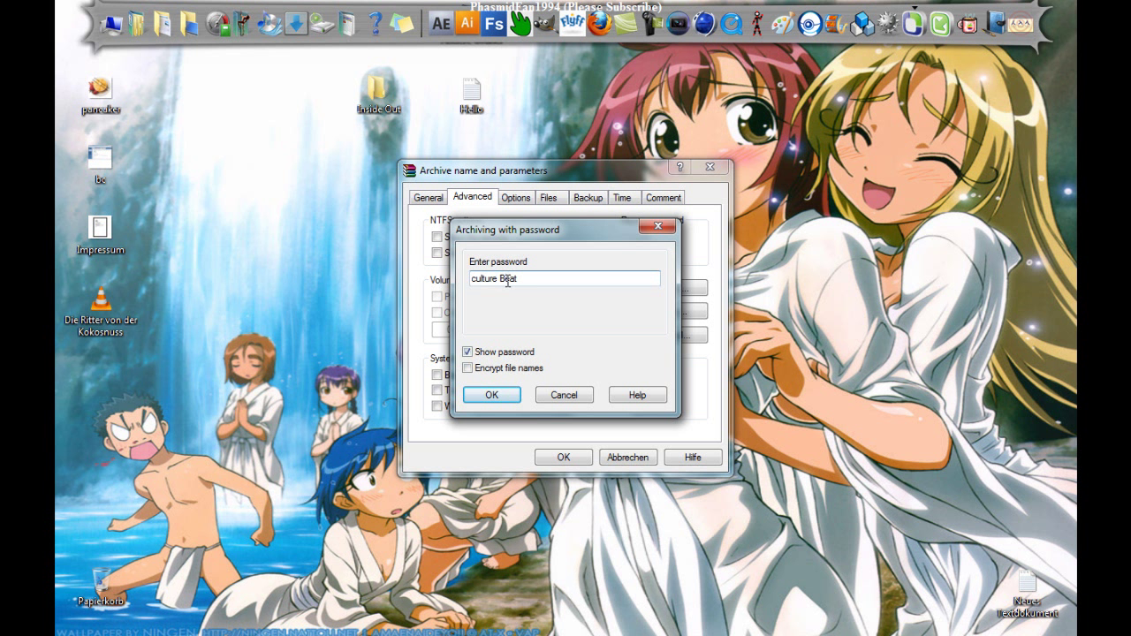
{"action": "key", "text": "BackSpace"}
{"action": "type", "text": "b"}
{"action": "left_click", "coordinate": [468, 354]}
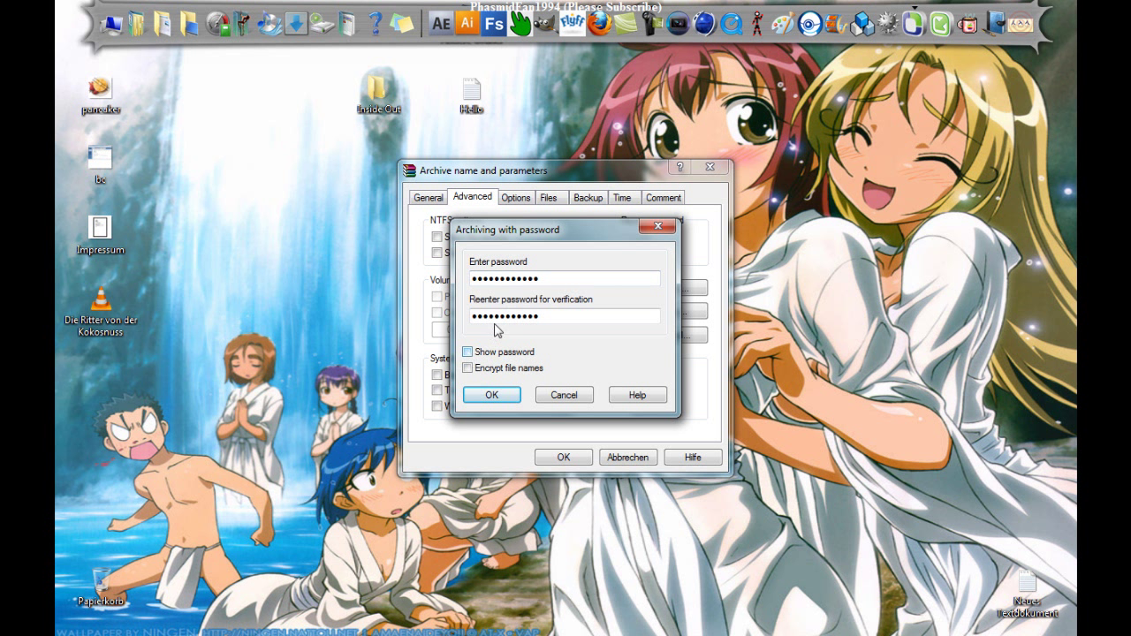
{"action": "left_click", "coordinate": [494, 396]}
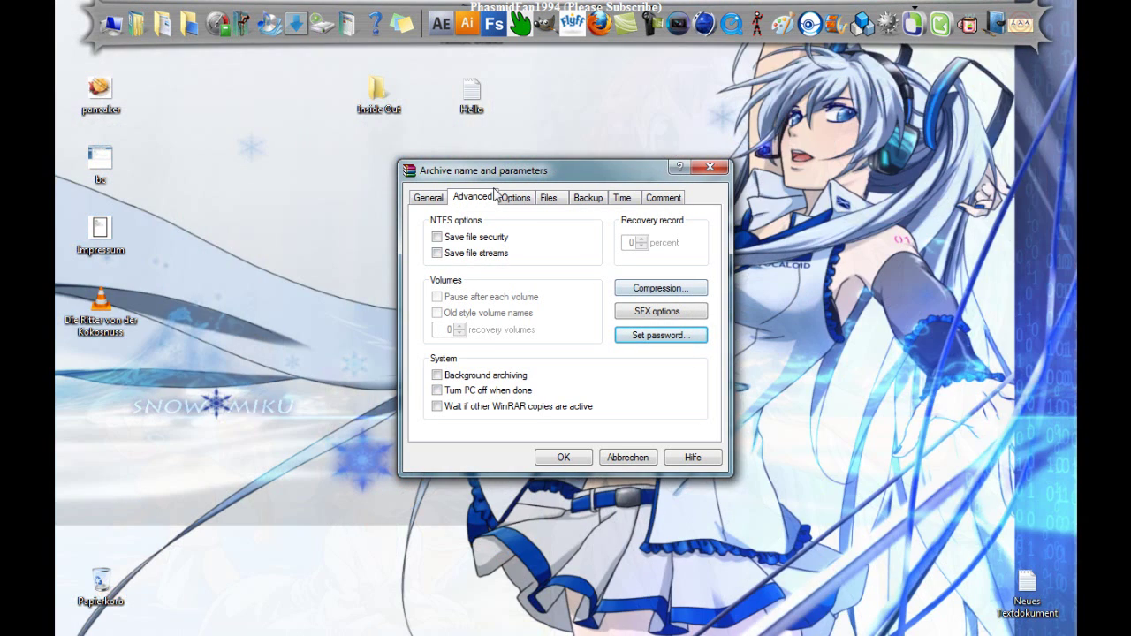
Check the archive's remaining option and file settings, and create the Setup archive
{"action": "left_click", "coordinate": [518, 197]}
{"action": "left_click", "coordinate": [548, 198]}
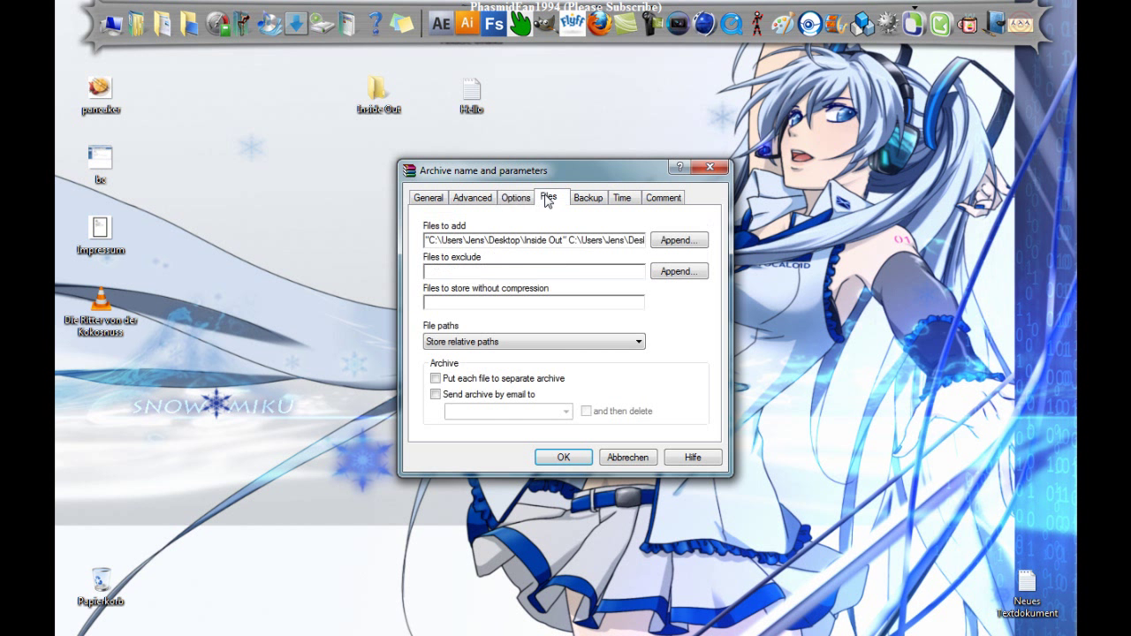
{"action": "left_click", "coordinate": [476, 198]}
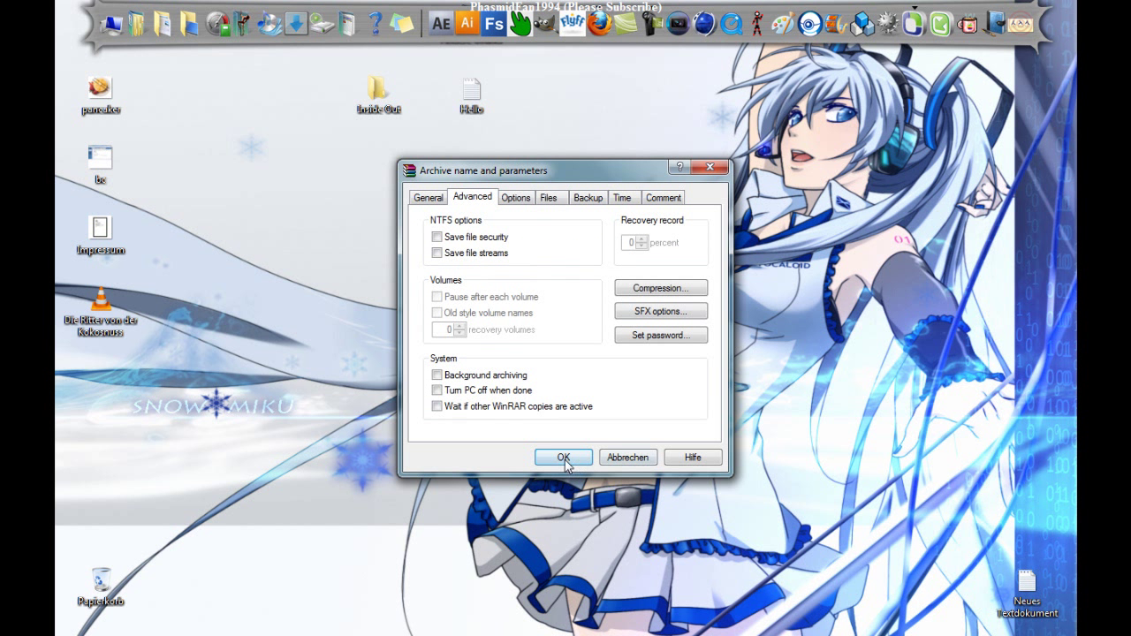
{"action": "left_click", "coordinate": [562, 458]}
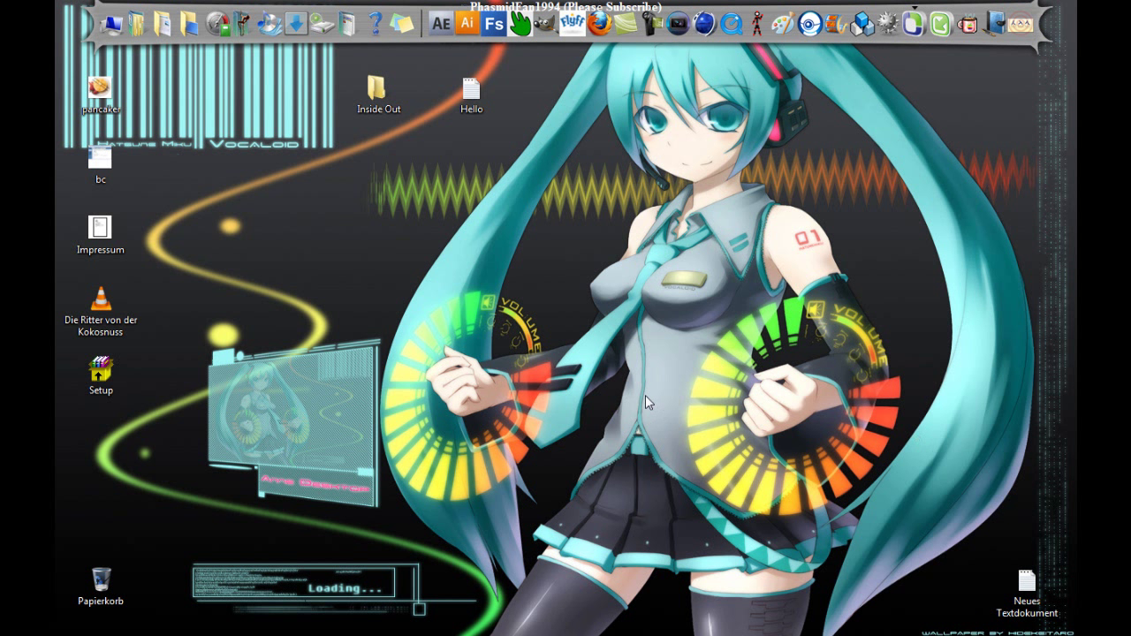
Move the Setup file to the middle of the desktop and delete the original Inside Out folder and Hello document
{"action": "left_click_drag", "start_coordinate": [123, 381], "coordinate": [585, 252]}
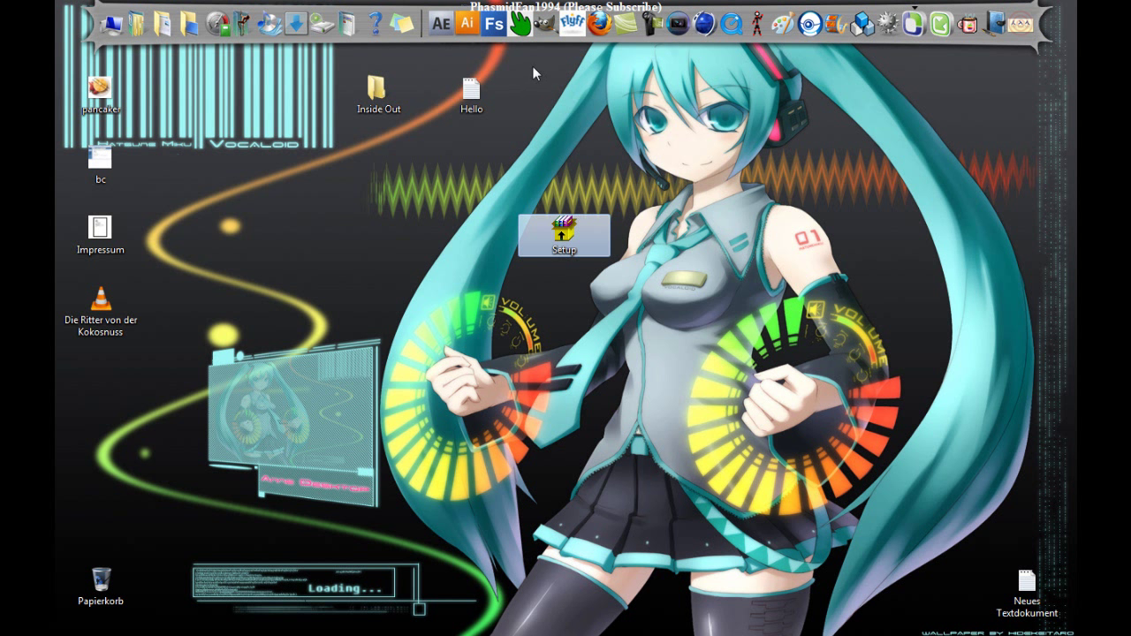
{"action": "left_click_drag", "start_coordinate": [533, 66], "coordinate": [341, 124]}
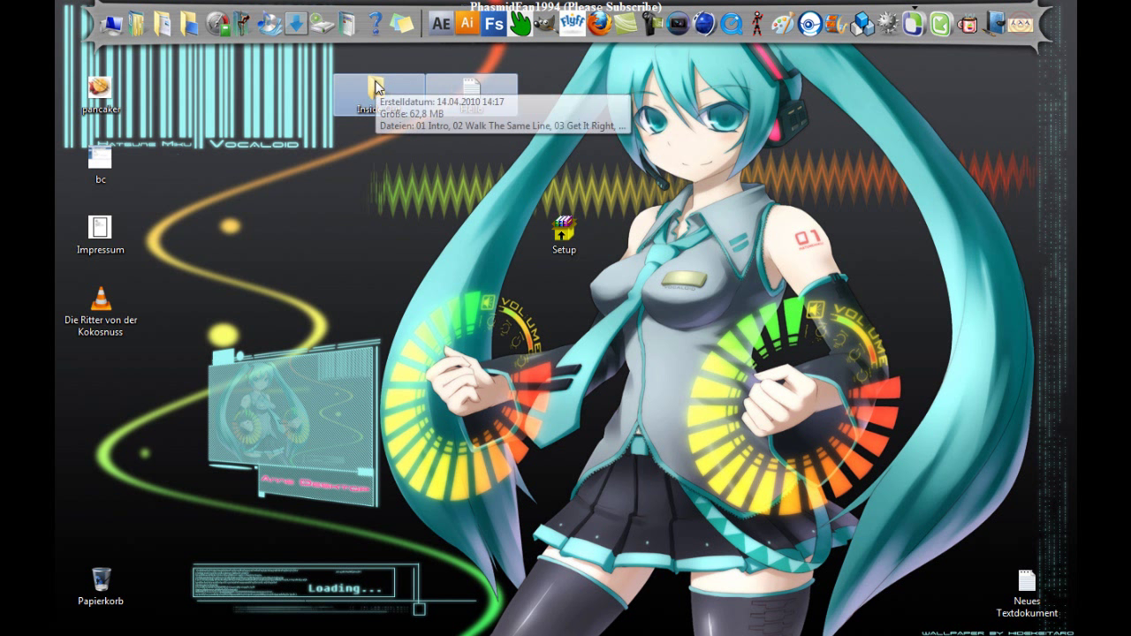
{"action": "left_click_drag", "start_coordinate": [377, 84], "coordinate": [94, 579]}
Run the Setup installer from the desktop and accept its license agreement
{"action": "left_click", "coordinate": [581, 232]}
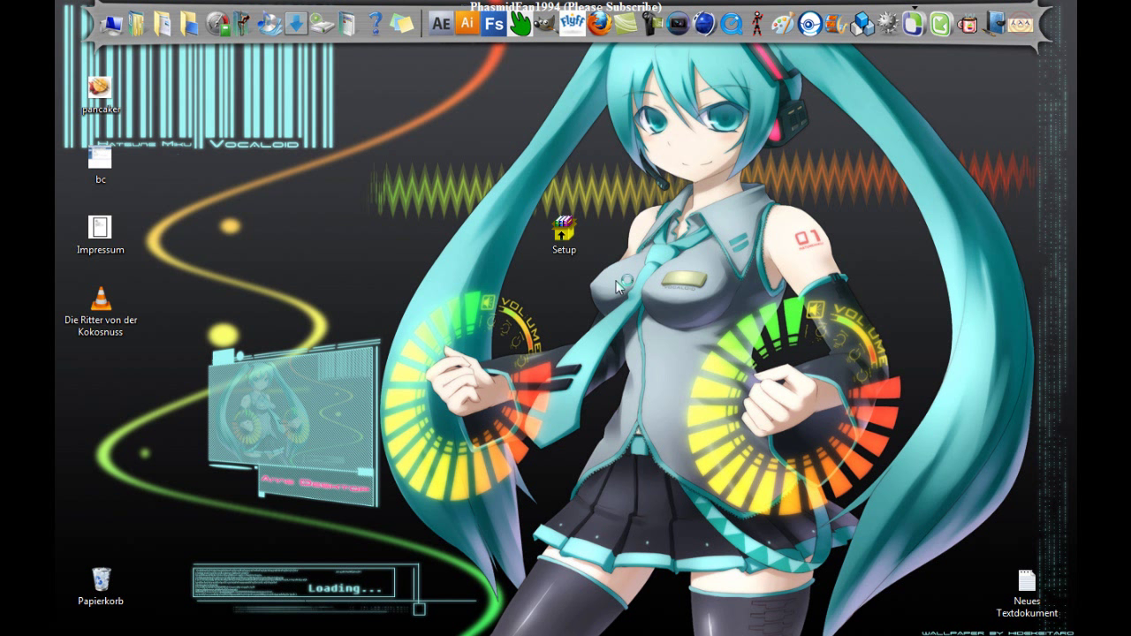
{"action": "double_click", "coordinate": [558, 254]}
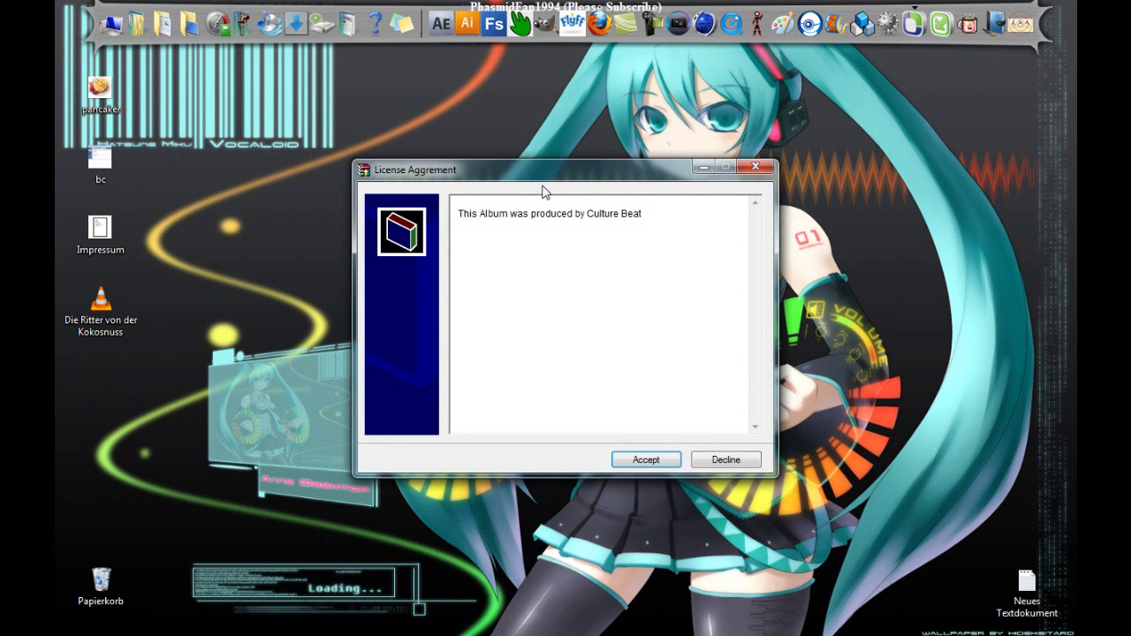
{"action": "left_click_drag", "start_coordinate": [375, 171], "coordinate": [403, 177]}
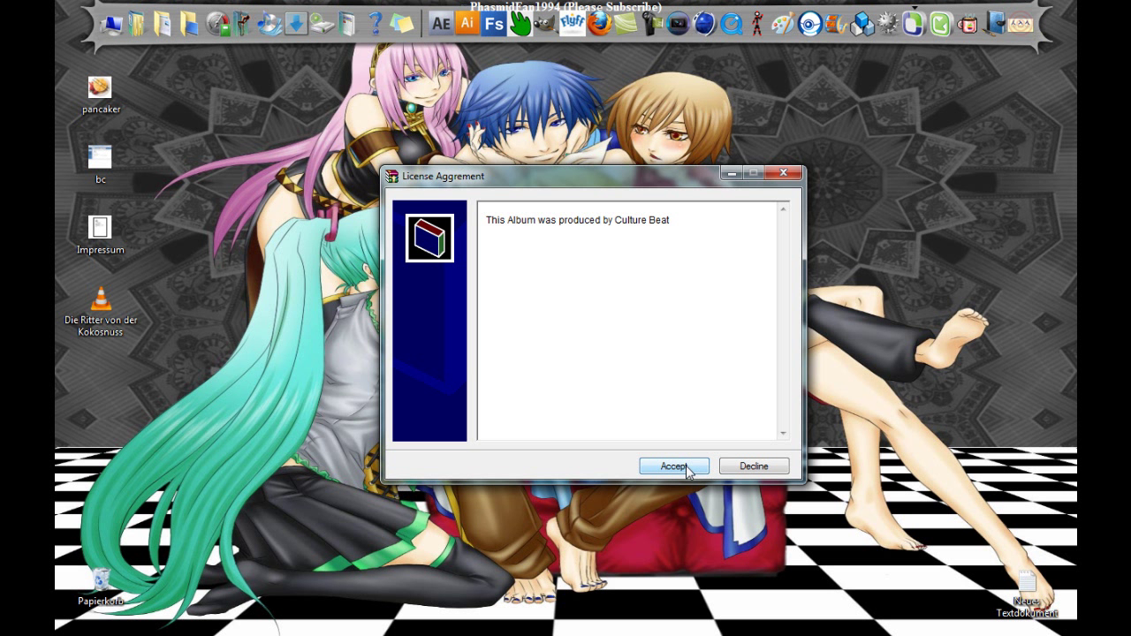
{"action": "left_click", "coordinate": [674, 467]}
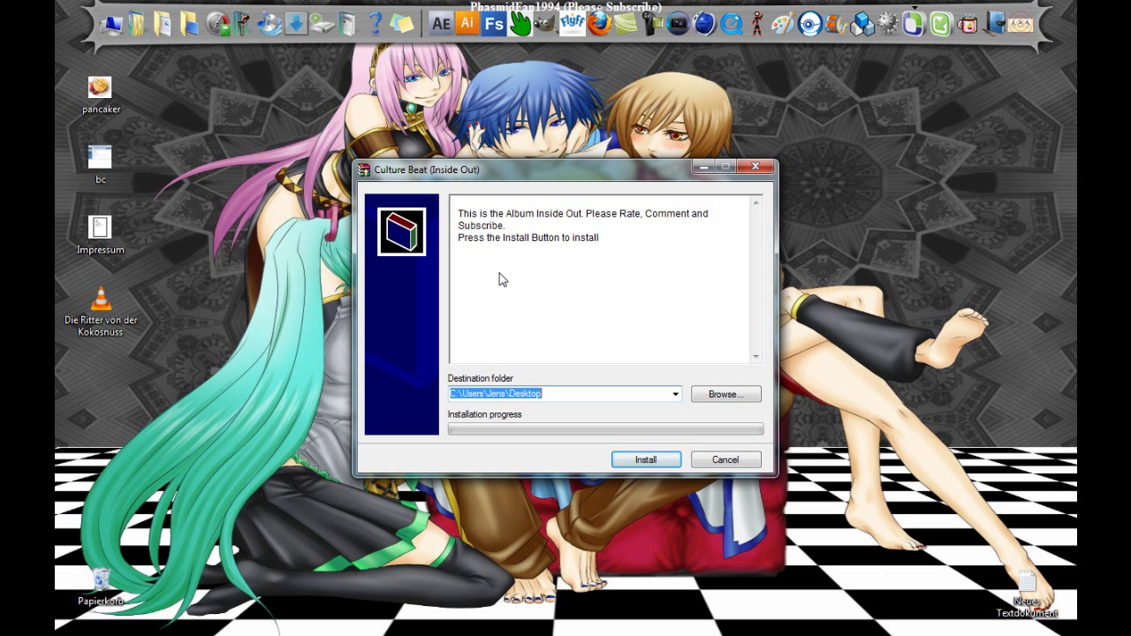
View the destination folder choices without changing the Desktop destination, and install the files using the archive password
{"action": "left_click", "coordinate": [718, 395]}
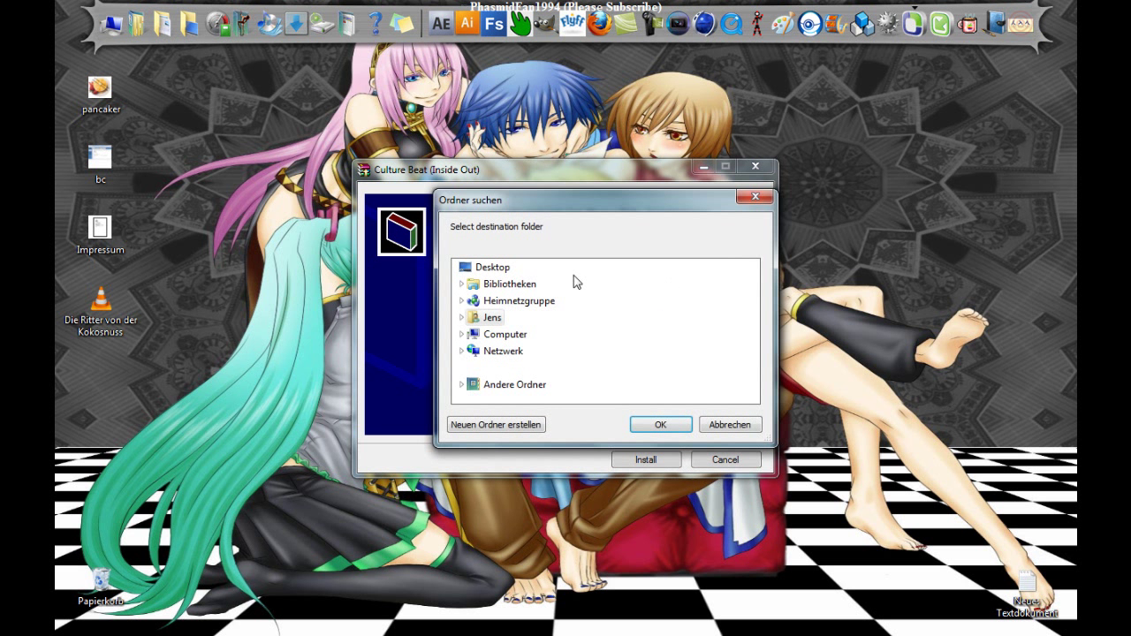
{"action": "left_click", "coordinate": [756, 196]}
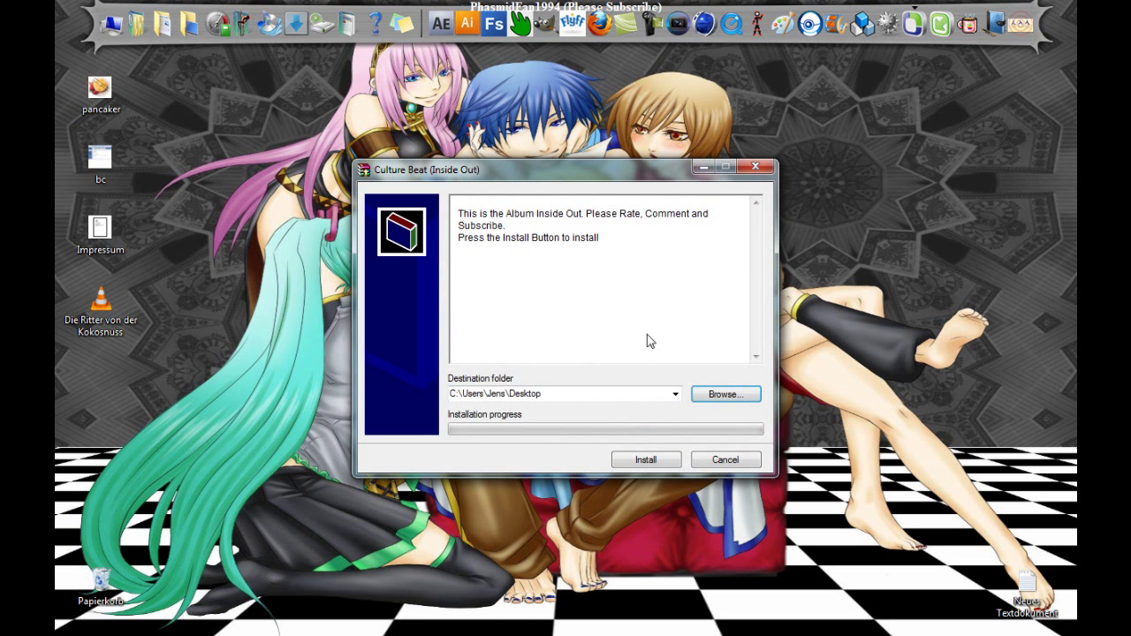
{"action": "left_click", "coordinate": [644, 457]}
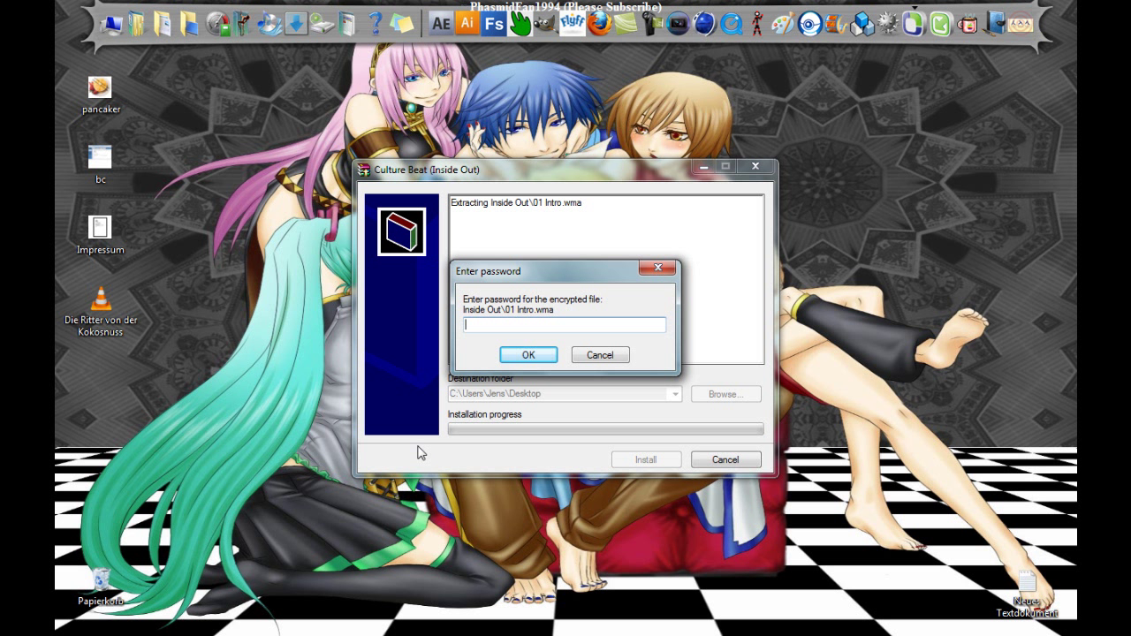
{"action": "type", "text": "aaaaaa"}
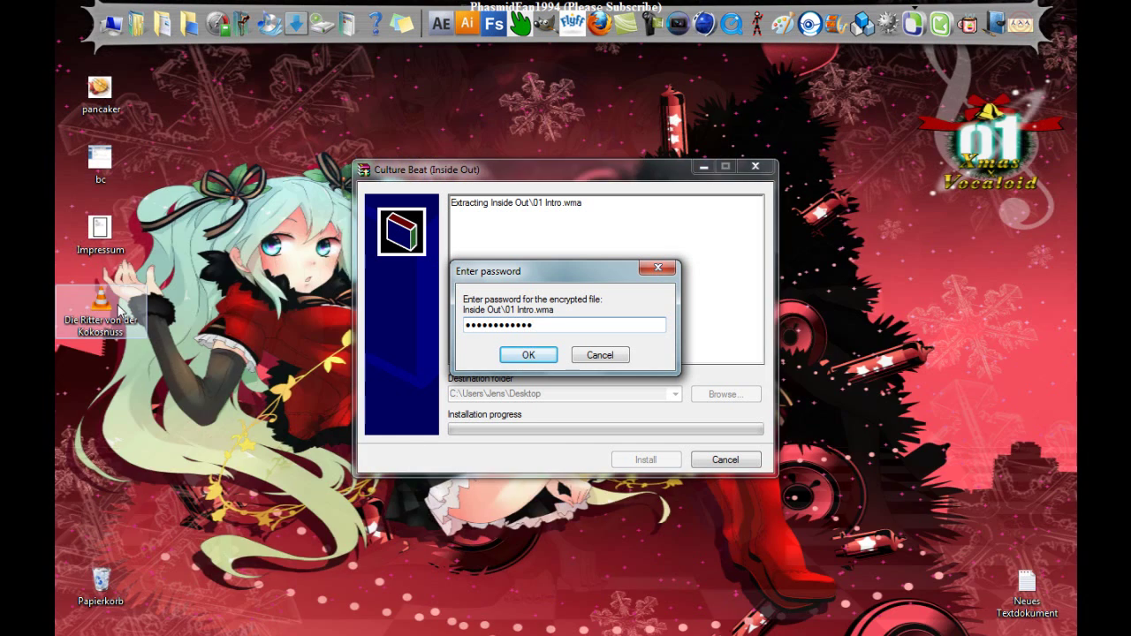
{"action": "left_click", "coordinate": [520, 356]}
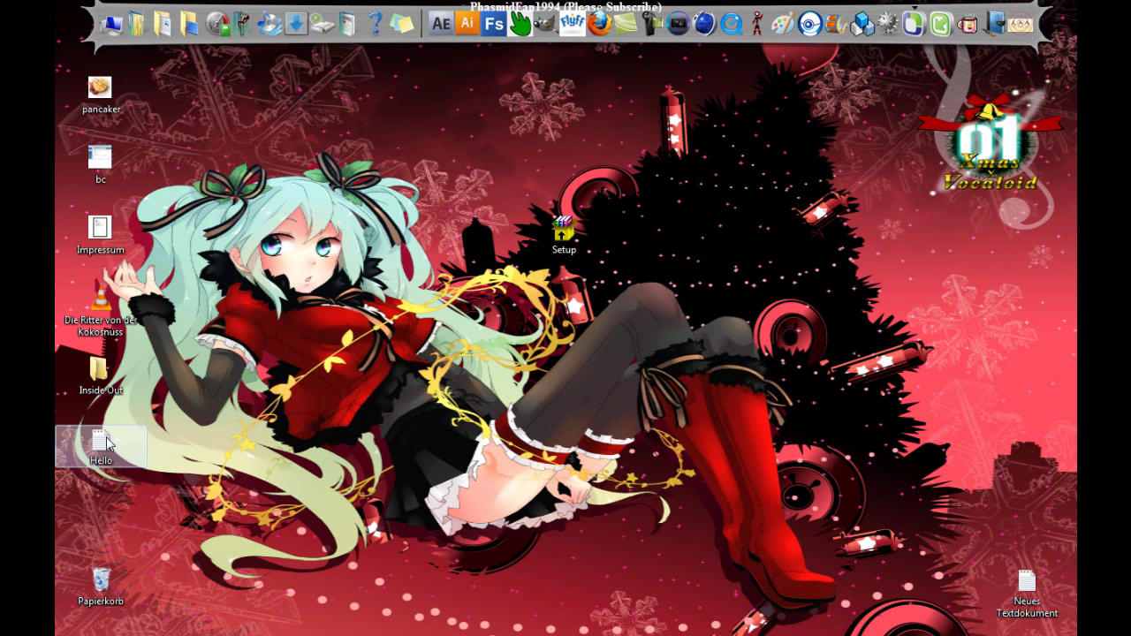
Move the extracted Hello document and Inside Out folder near Setup on the desktop, and play the track 12 Worth The Wait from the folder
{"action": "left_click_drag", "start_coordinate": [106, 444], "coordinate": [477, 170]}
{"action": "left_click_drag", "start_coordinate": [99, 372], "coordinate": [624, 162]}
{"action": "double_click", "coordinate": [653, 172]}
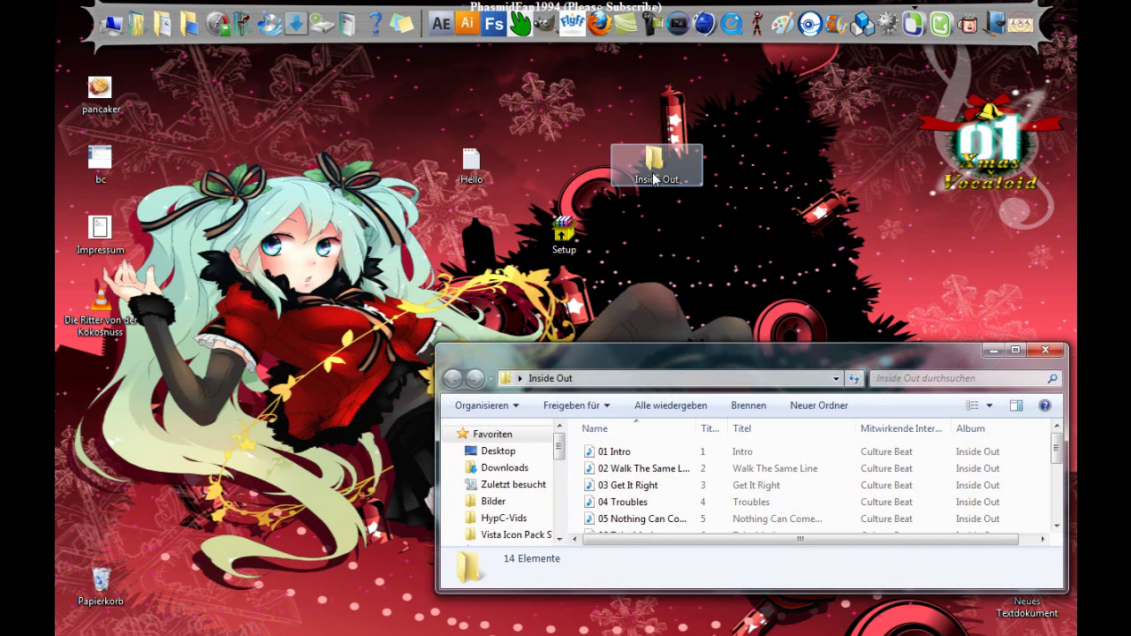
{"action": "scroll", "coordinate": [641, 499], "scroll_direction": "down", "scroll_amount": 3}
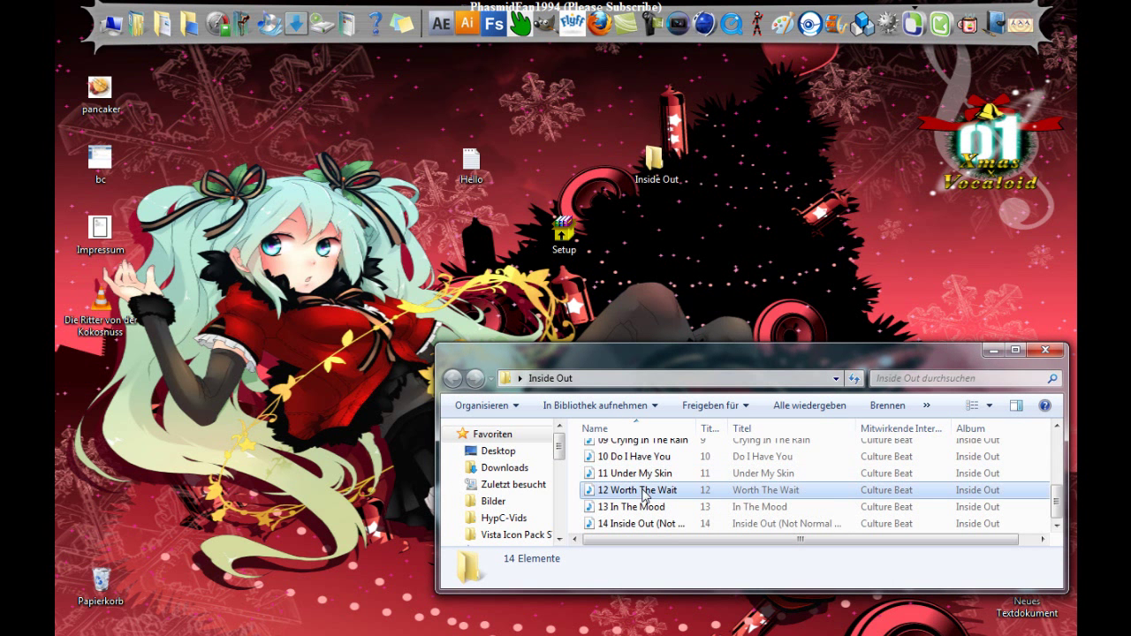
{"action": "left_click", "coordinate": [642, 493]}
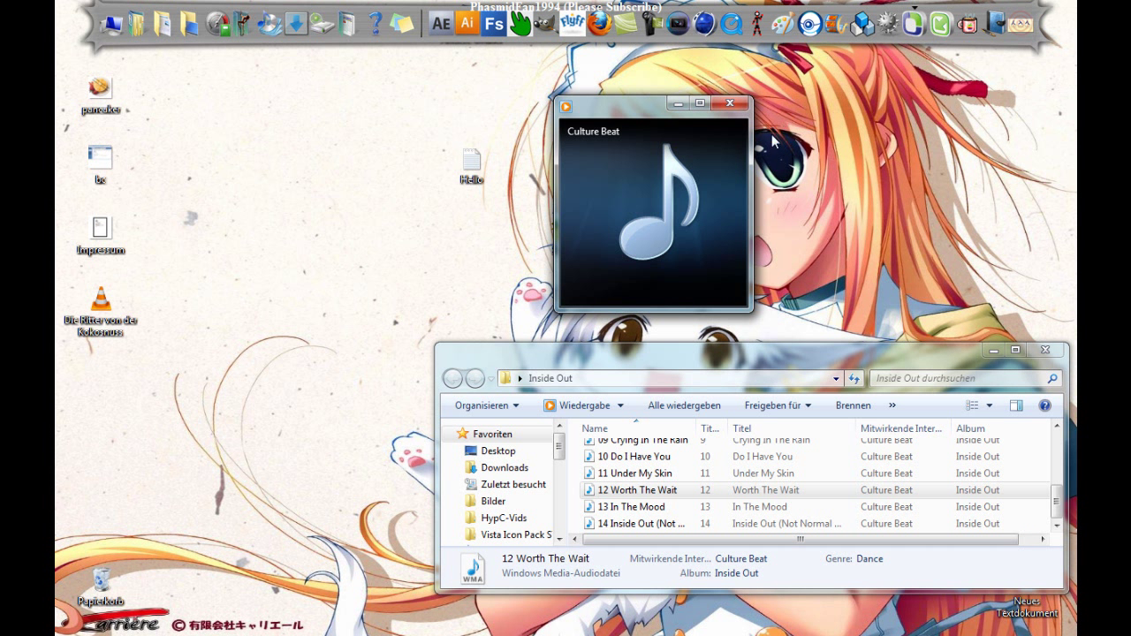
{"action": "mouse_move", "coordinate": [741, 134]}
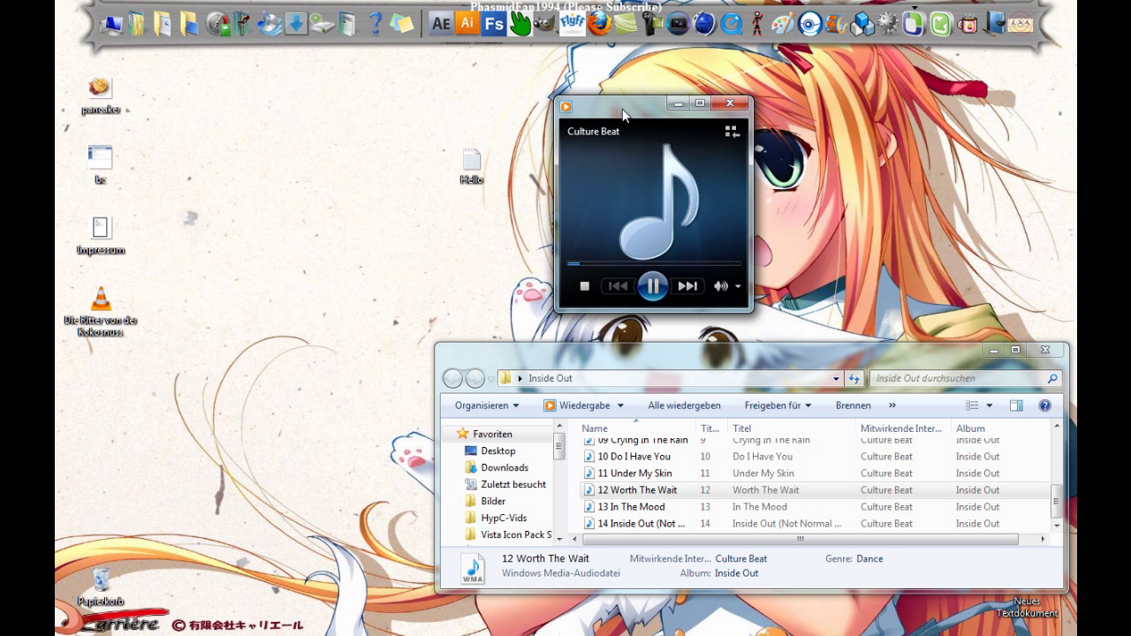